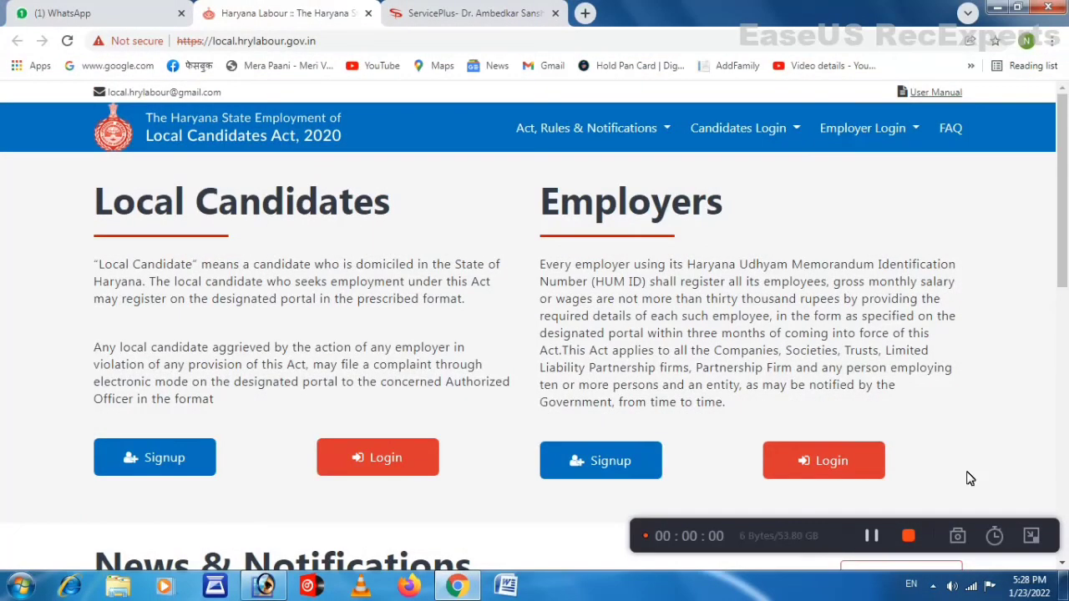
# Start the Local Candidates signup from the portal home page.
pyautogui.click(1032, 535)
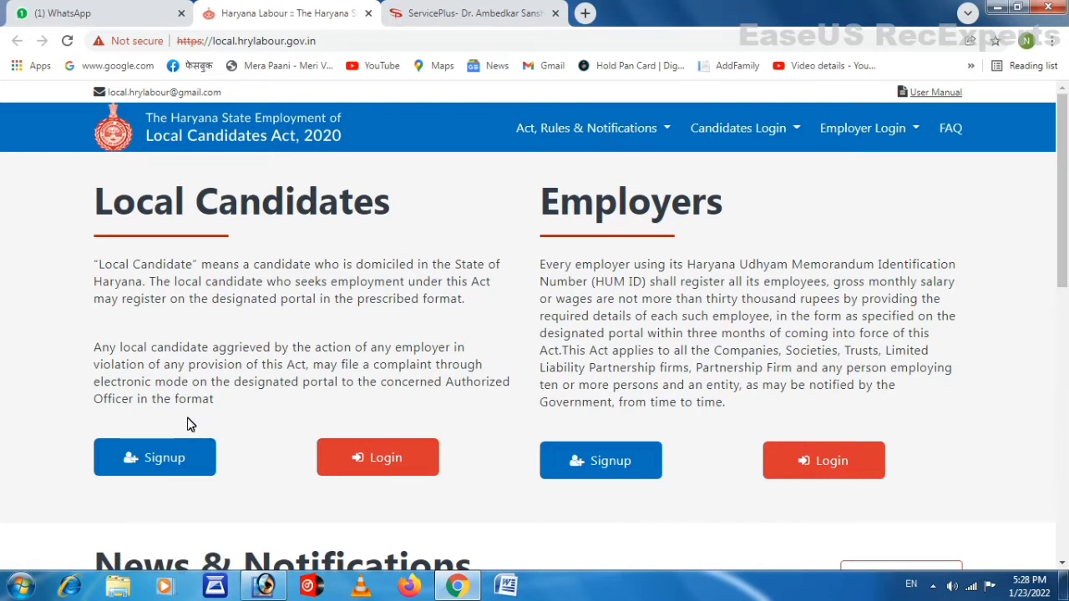
pyautogui.click(185, 465)
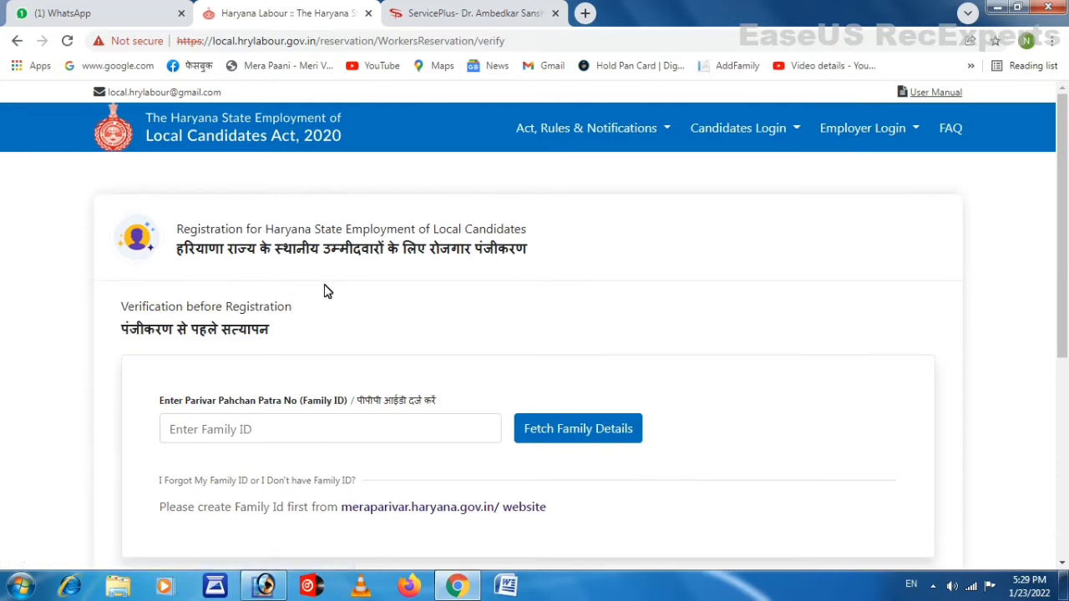
# Paste the Family ID and fetch the family's member details.
pyautogui.scroll(-1, 489, 307)
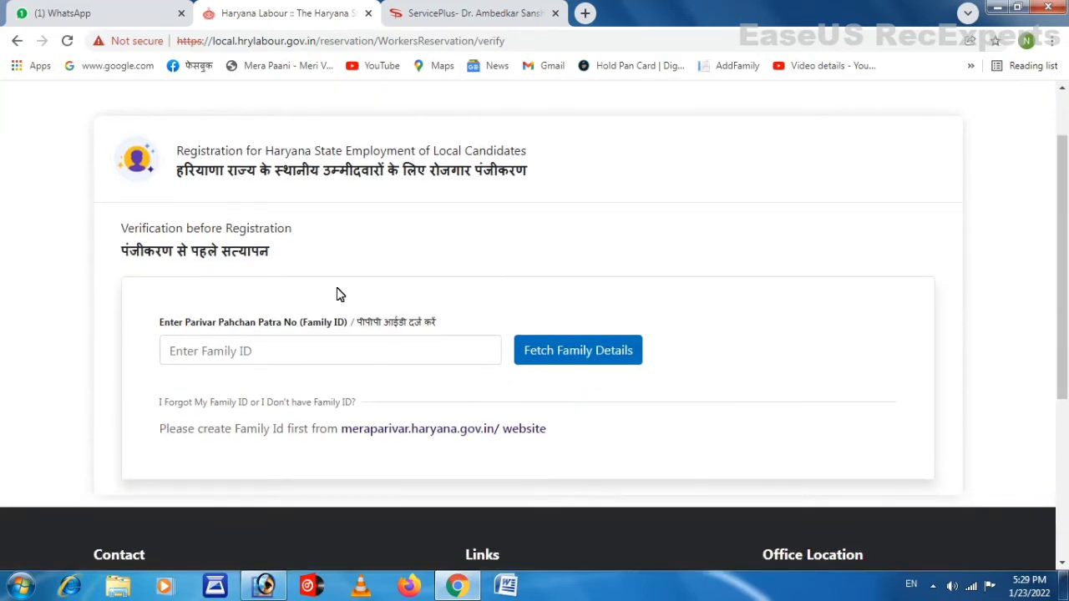
pyautogui.click(257, 349)
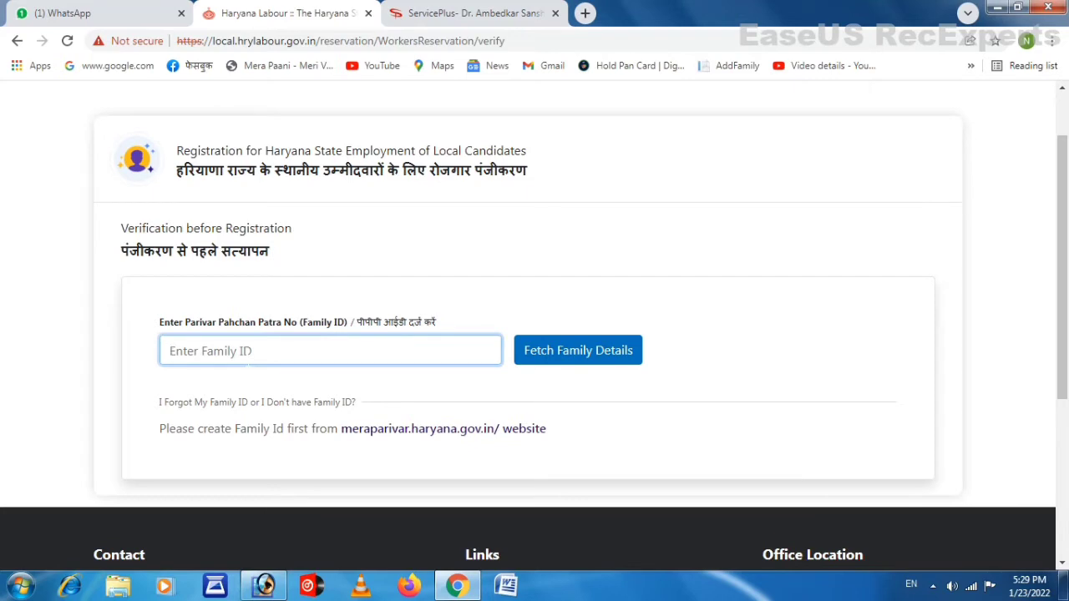
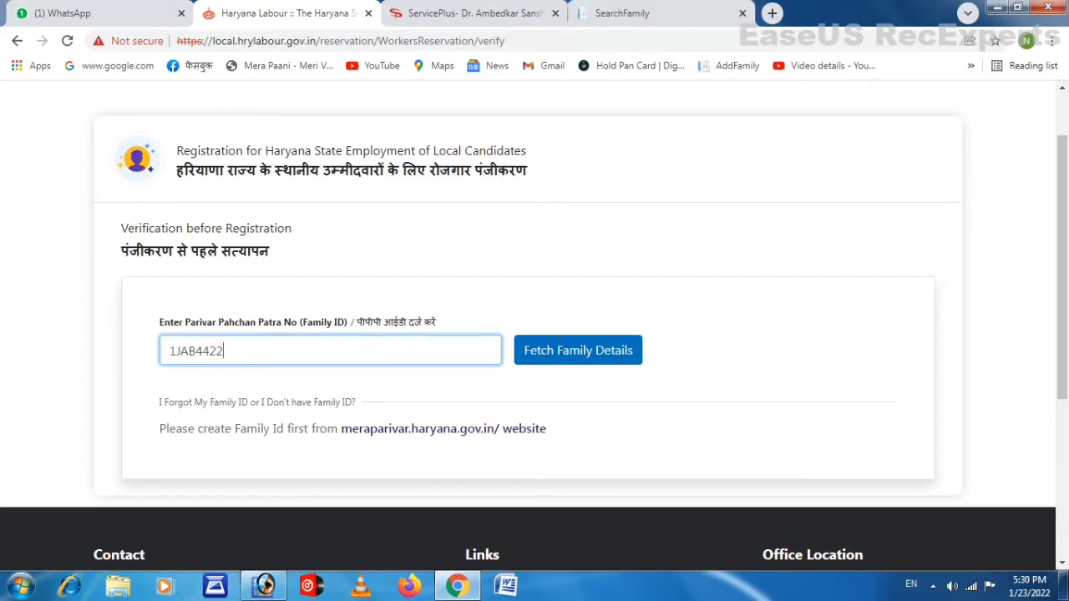
pyautogui.click(605, 361)
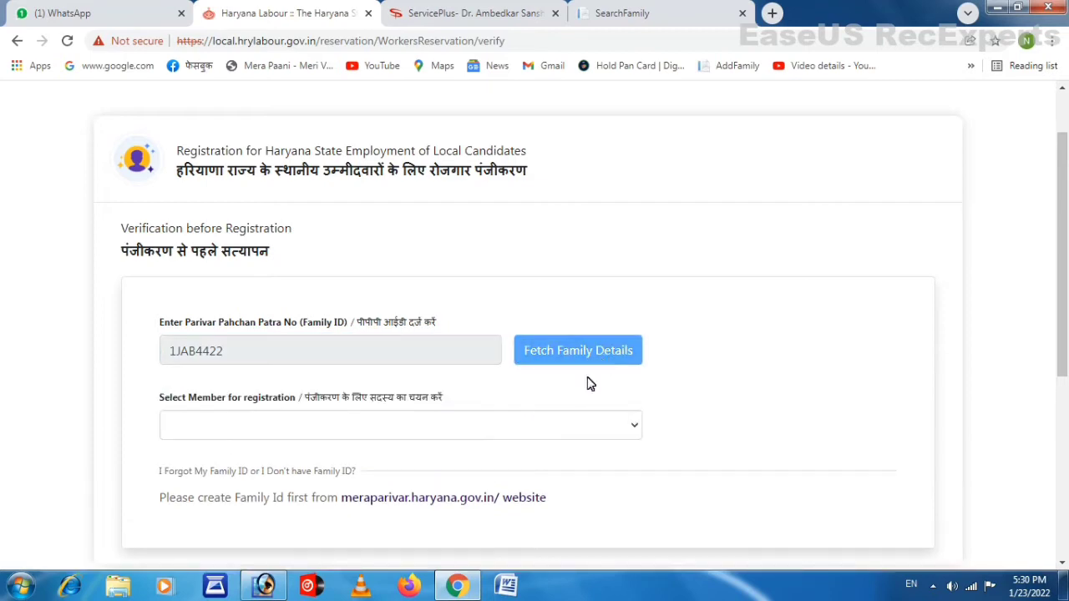
# Choose the family member to register, send the OTP, and enter the received code.
pyautogui.click(458, 439)
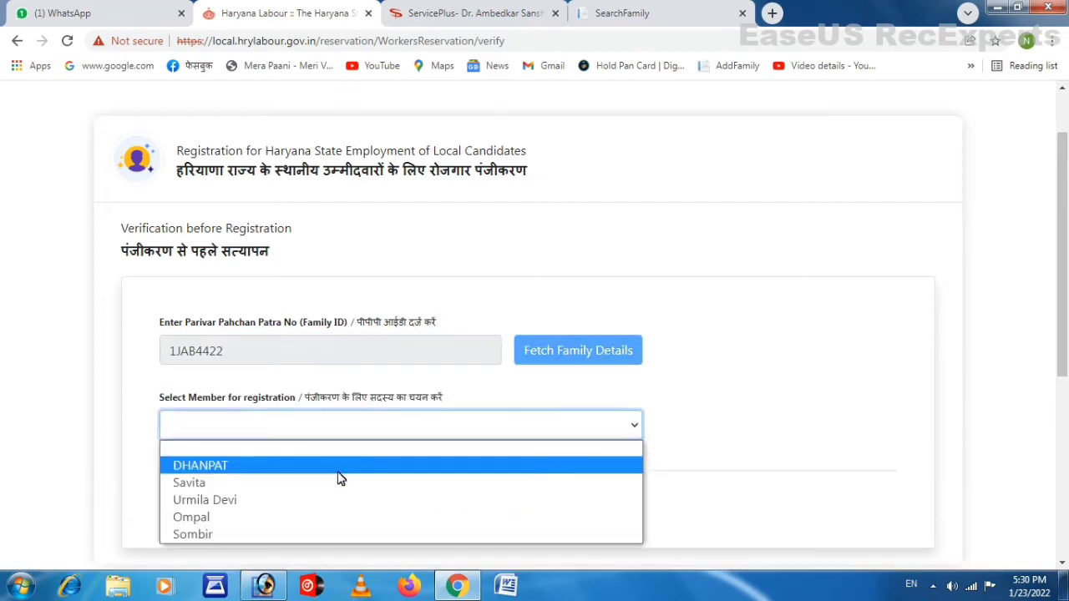
pyautogui.click(226, 512)
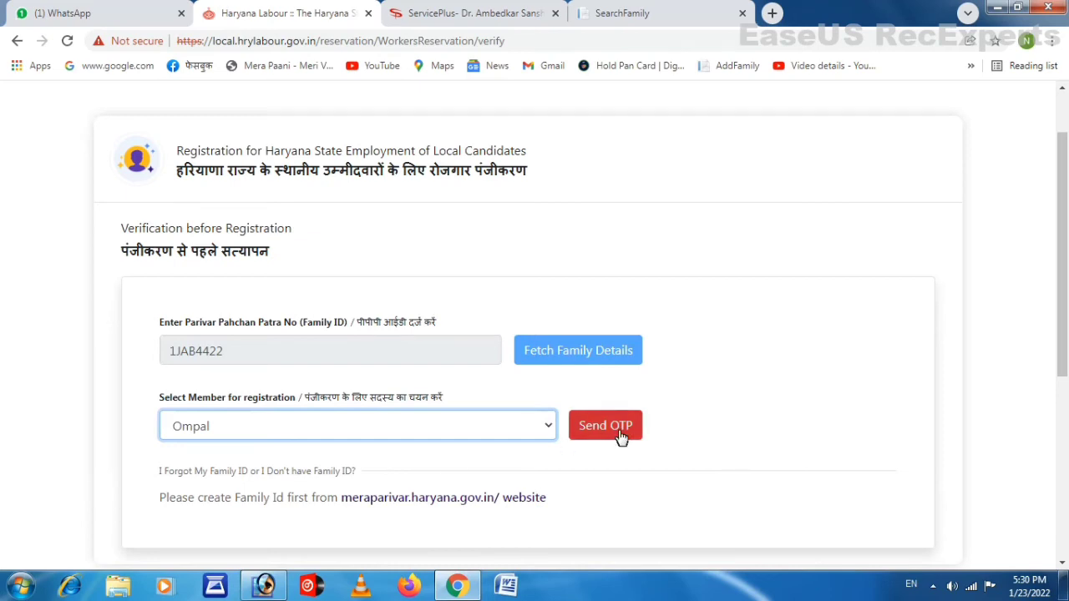
pyautogui.click(619, 434)
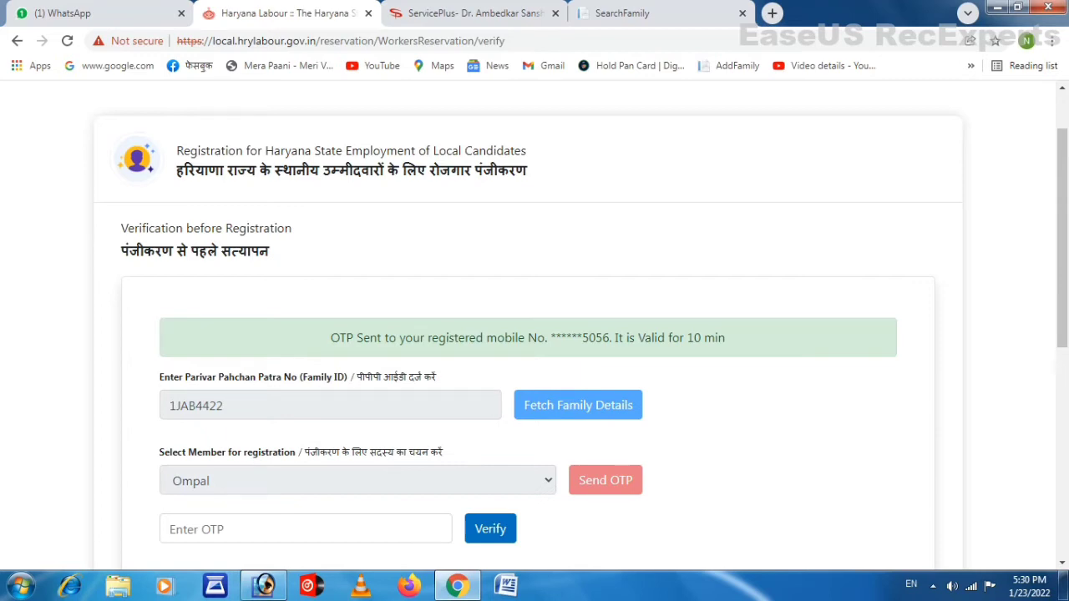
pyautogui.scroll(-2, 640, 373)
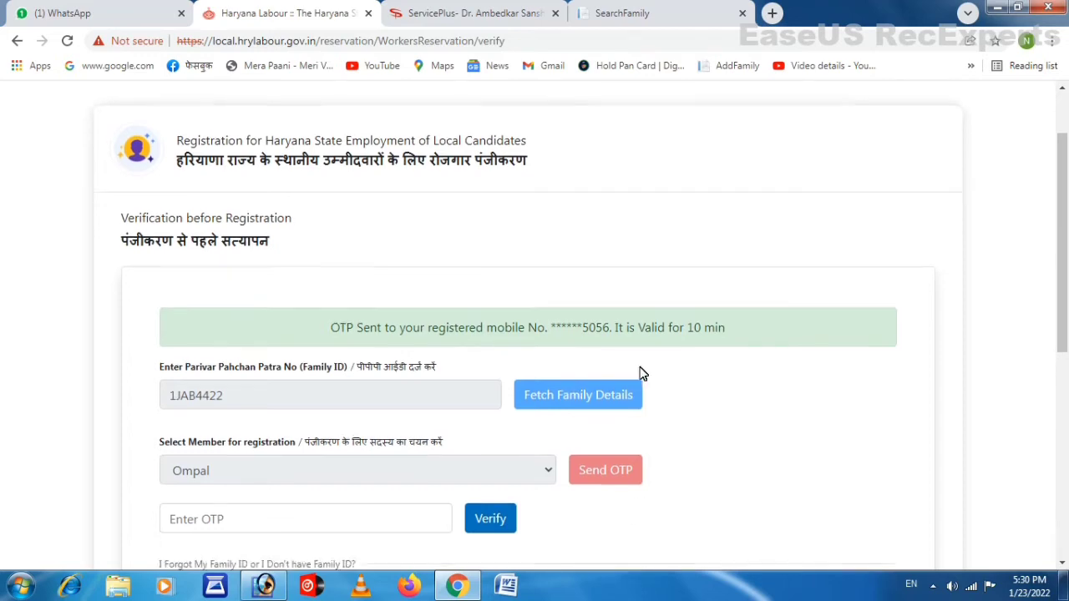
pyautogui.click(306, 372)
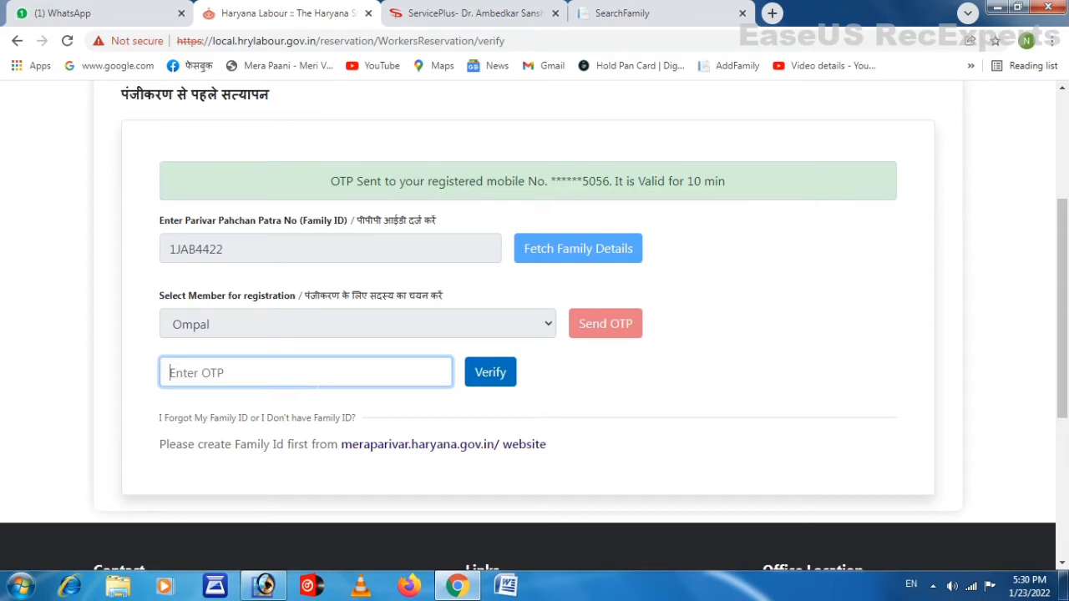
# Verify the OTP and enter the Aadhaar number.
pyautogui.click(510, 374)
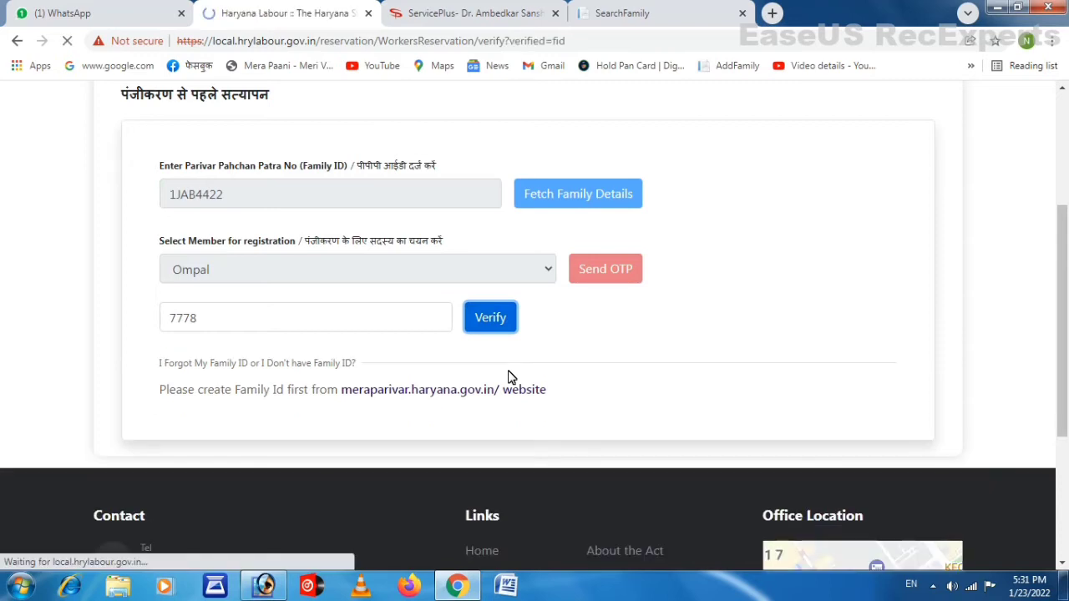
pyautogui.scroll(-2, 559, 290)
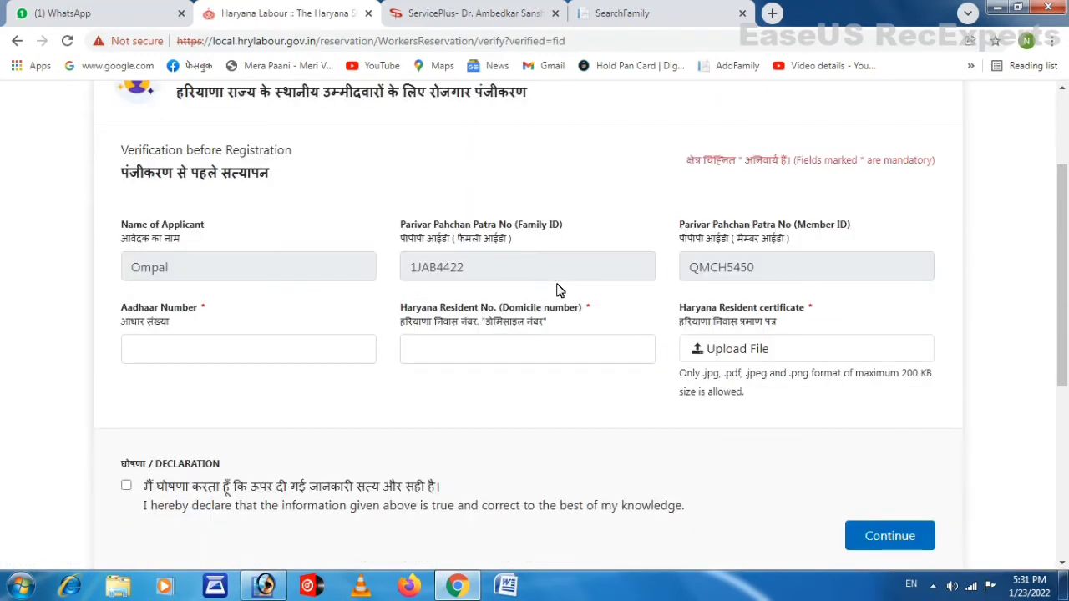
pyautogui.scroll(-1, 633, 352)
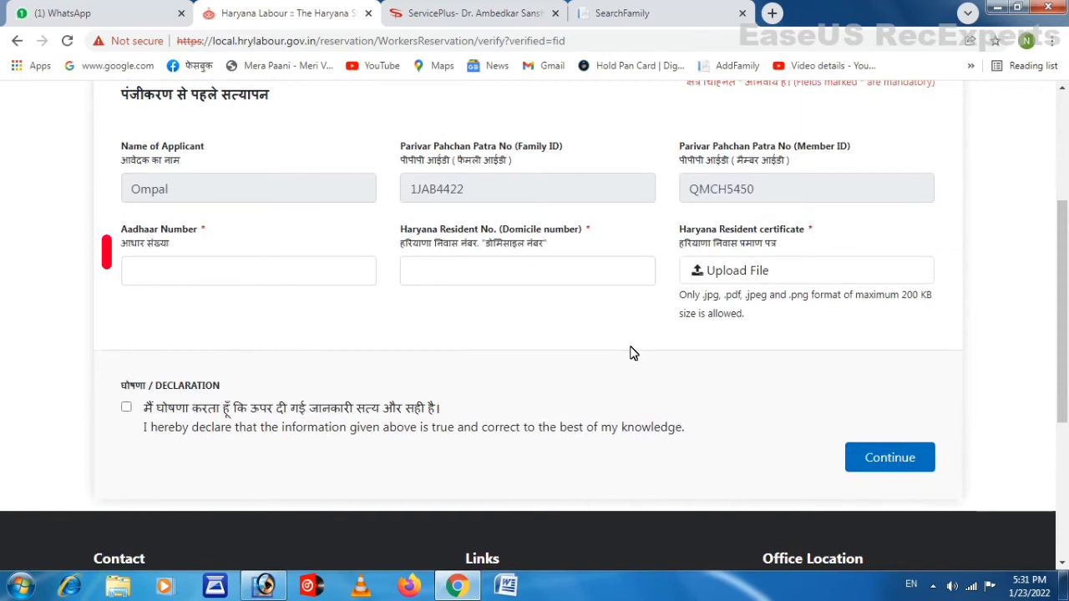
pyautogui.click(250, 271)
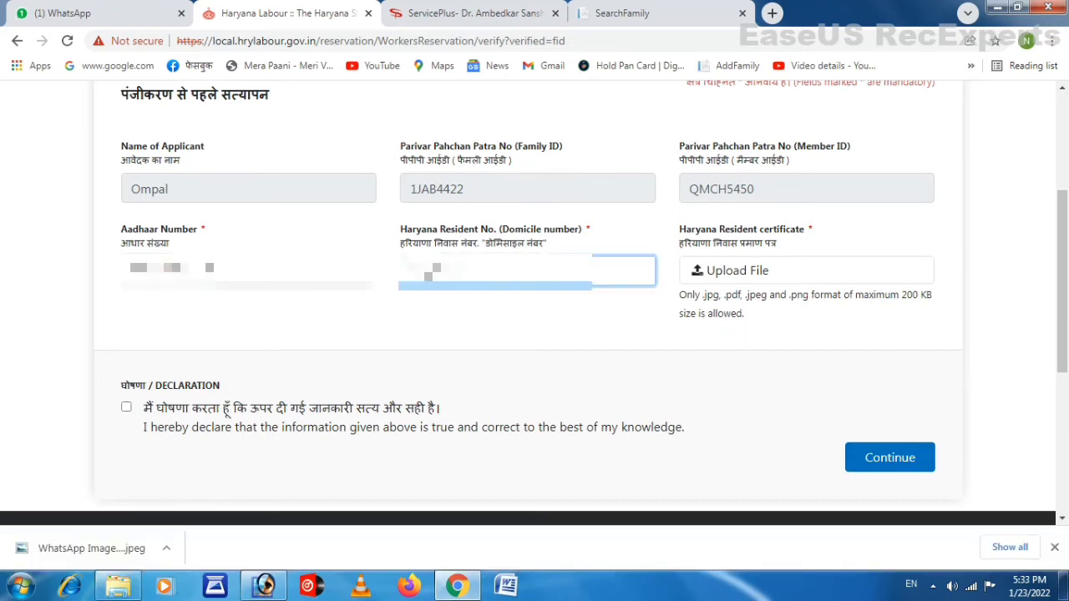
# Upload the domicile certificate image from the Desktop, accept the declaration, and continue.
pyautogui.click(718, 280)
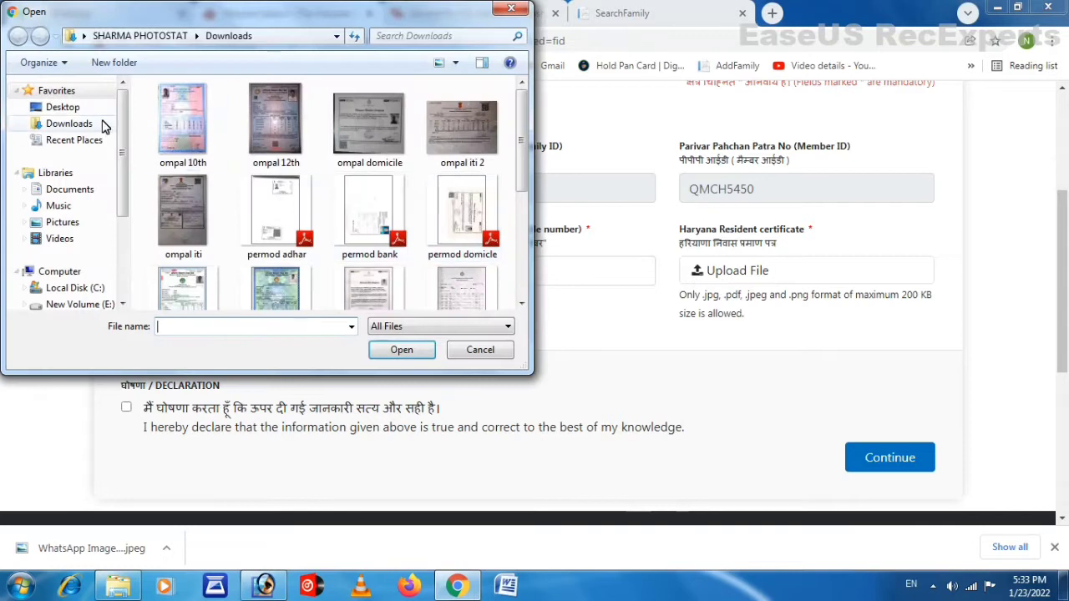
pyautogui.click(46, 108)
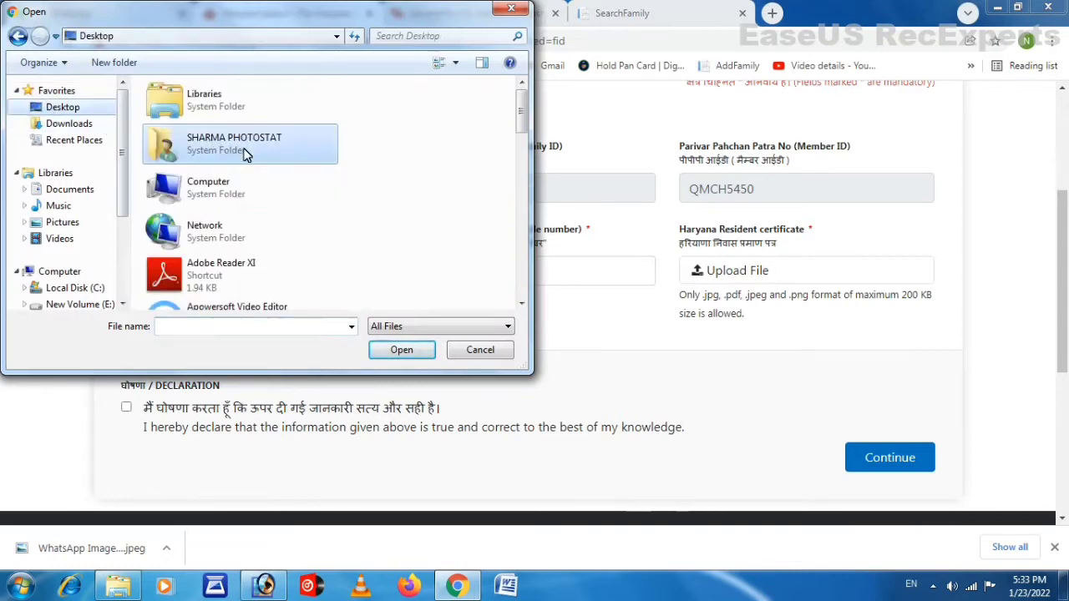
pyautogui.scroll(-5, 317, 196)
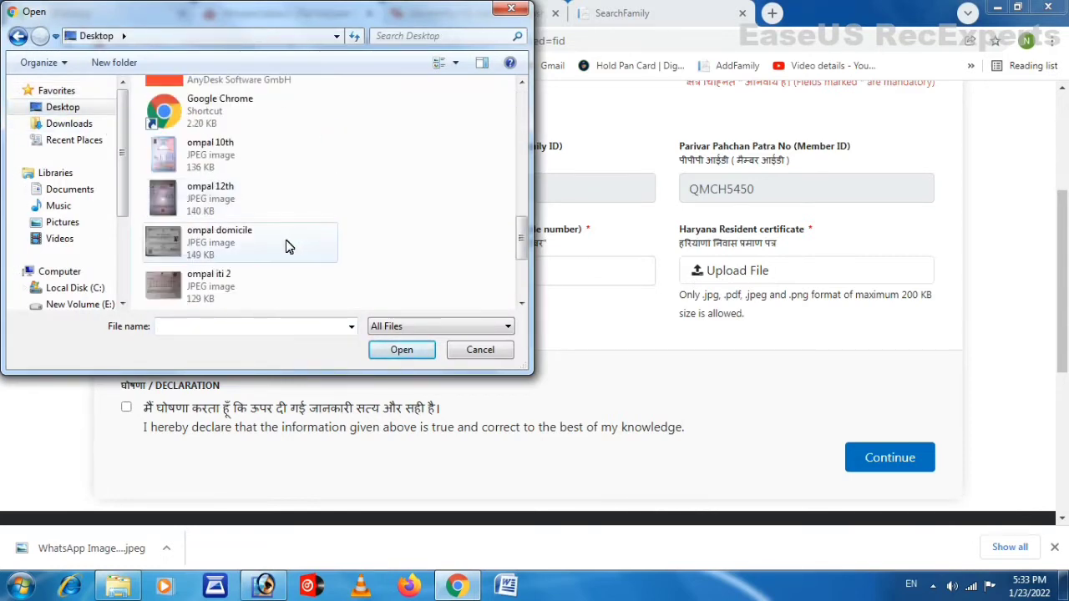
pyautogui.doubleClick(270, 243)
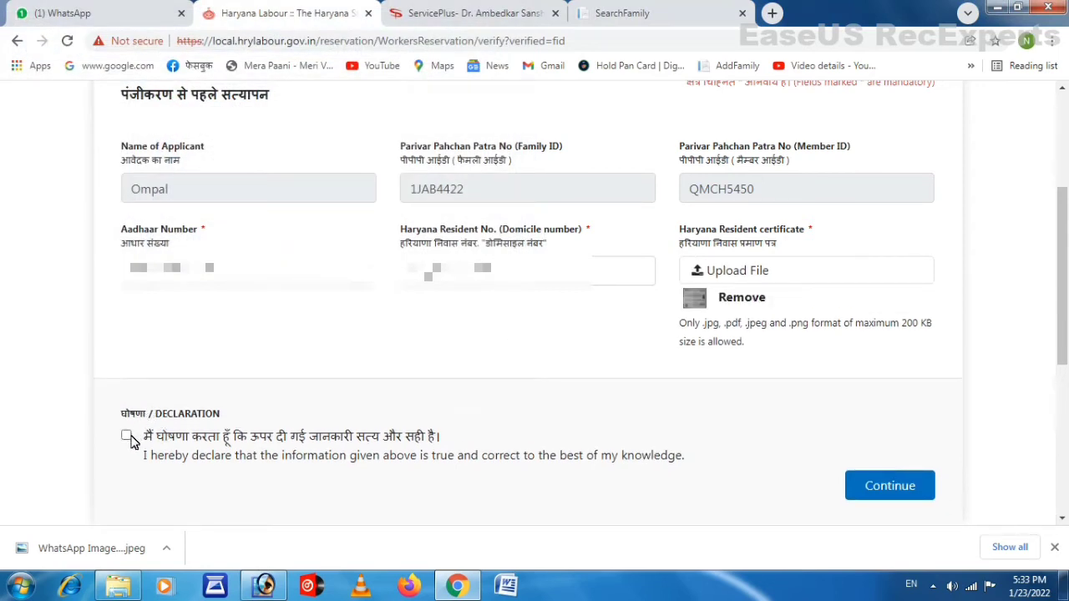
pyautogui.click(128, 437)
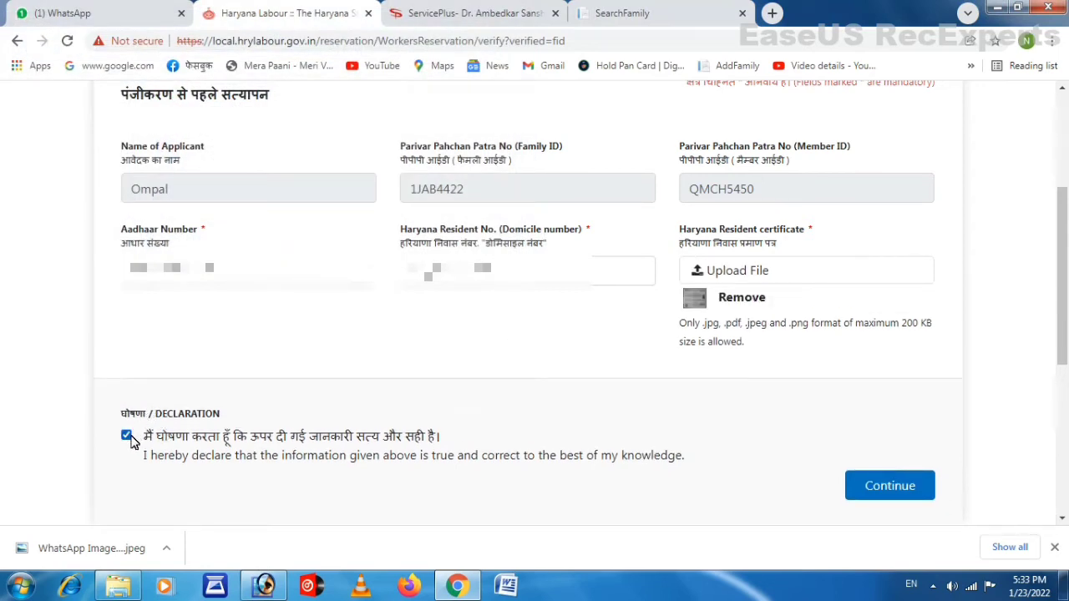
pyautogui.click(877, 499)
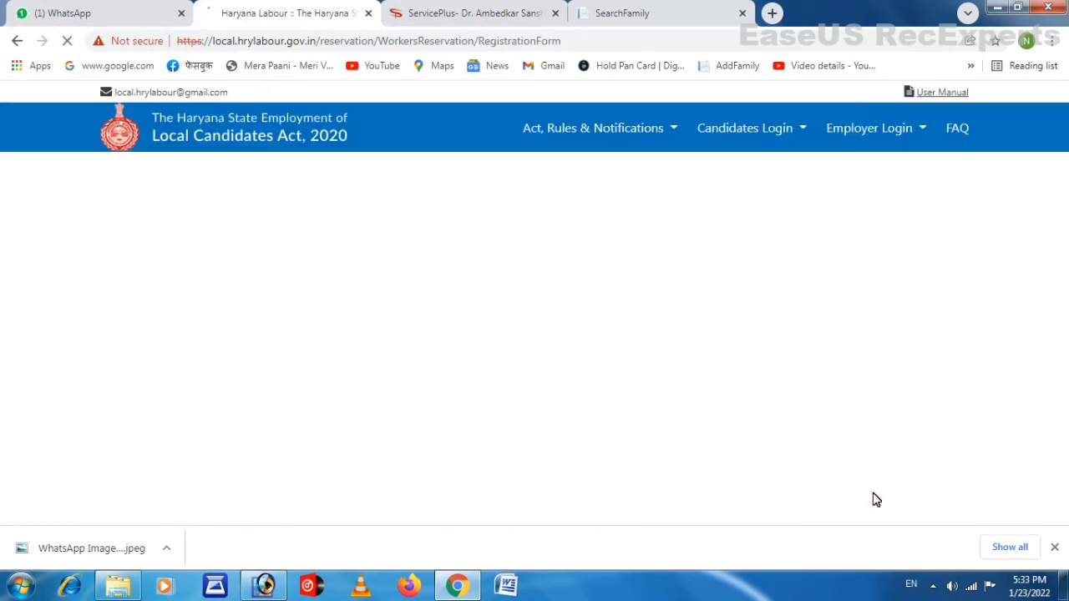
# Set the permanent address to BHIWANI, Tosham, Bhera(90) and paste the street address.
pyautogui.scroll(-3, 718, 327)
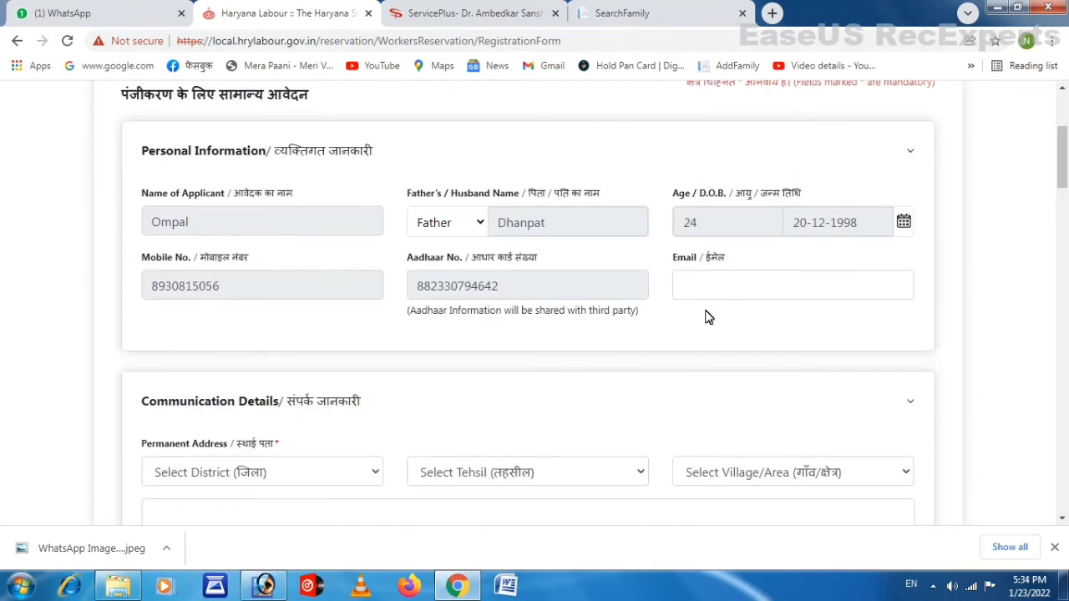
pyautogui.scroll(-3, 687, 315)
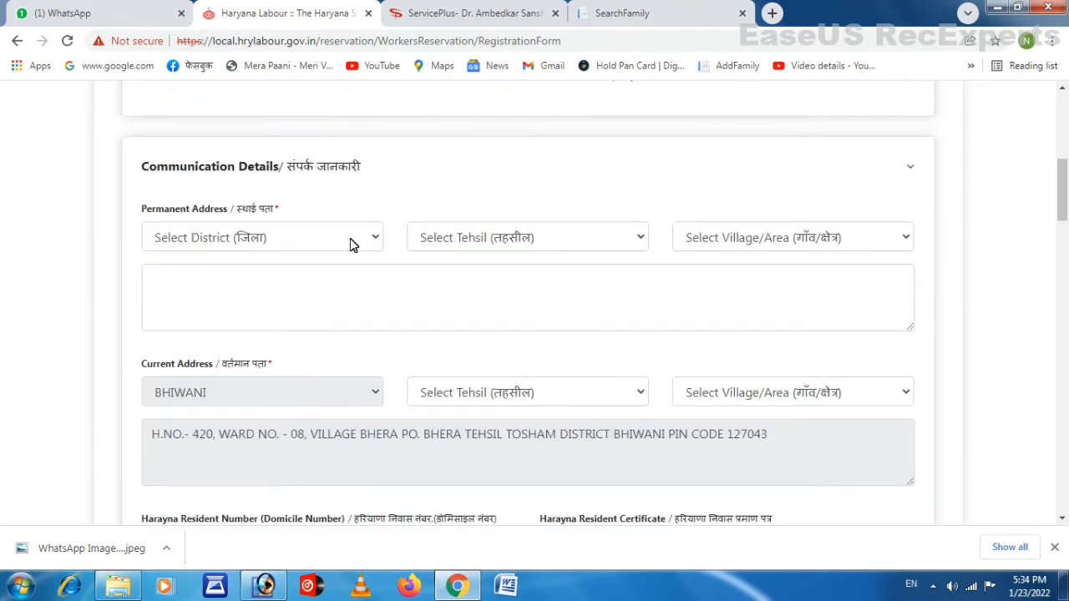
pyautogui.click(344, 244)
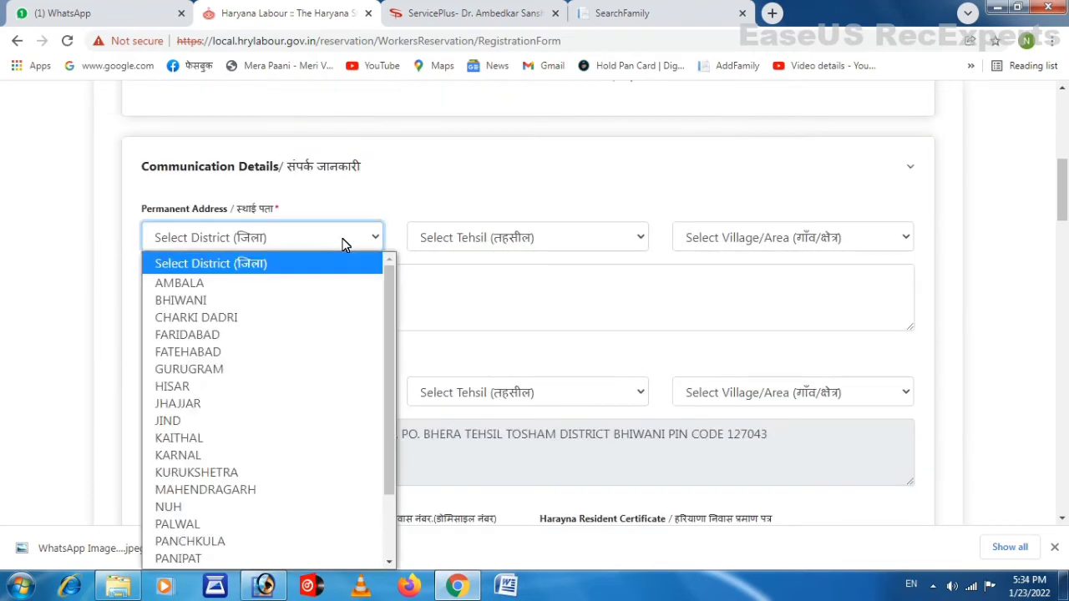
pyautogui.click(301, 303)
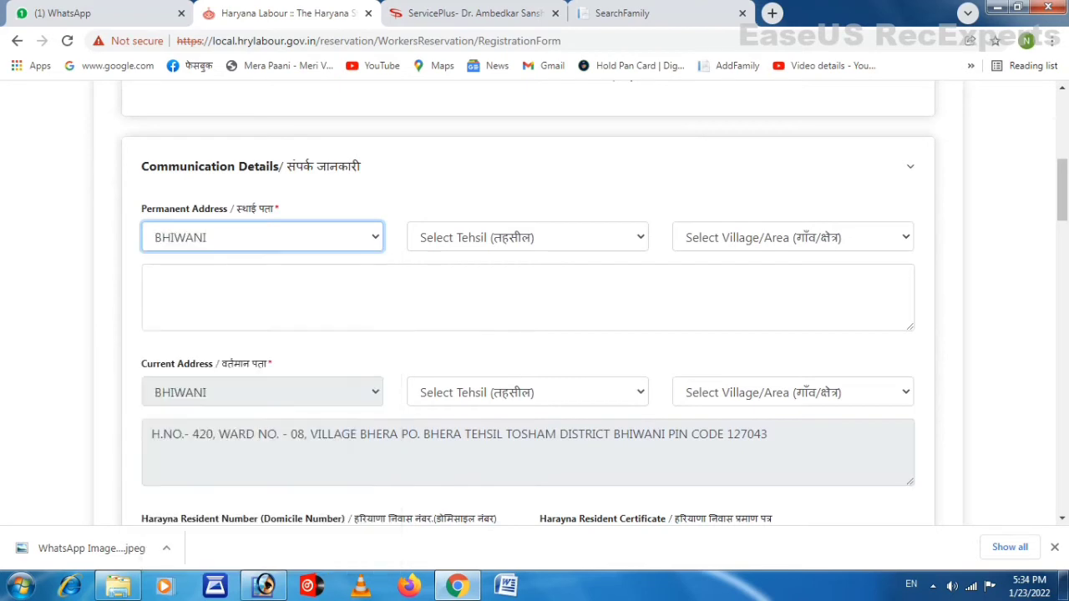
pyautogui.click(487, 249)
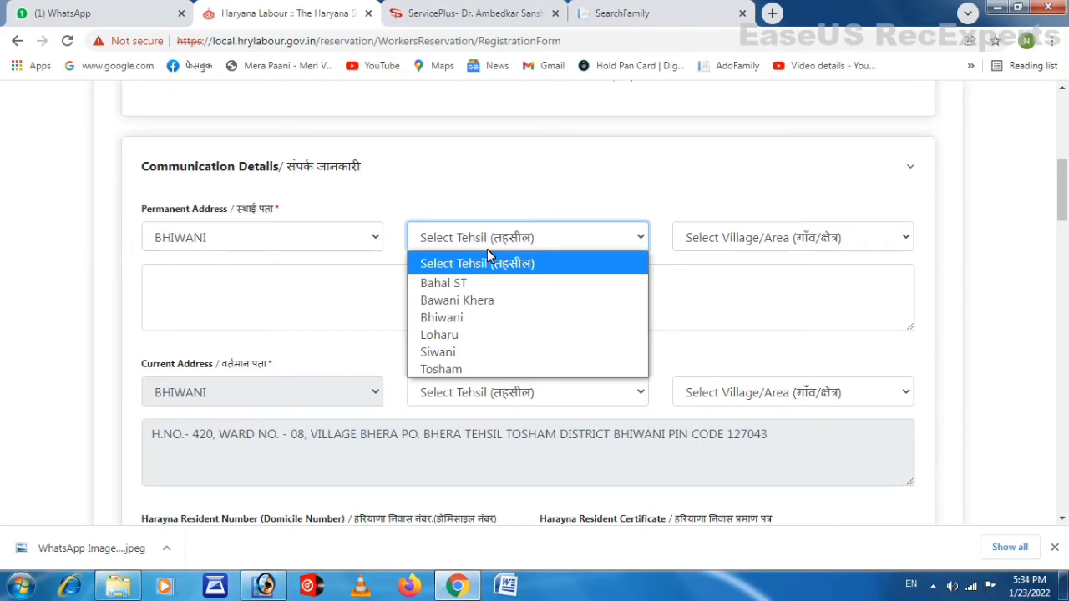
pyautogui.click(480, 372)
pyautogui.click(805, 240)
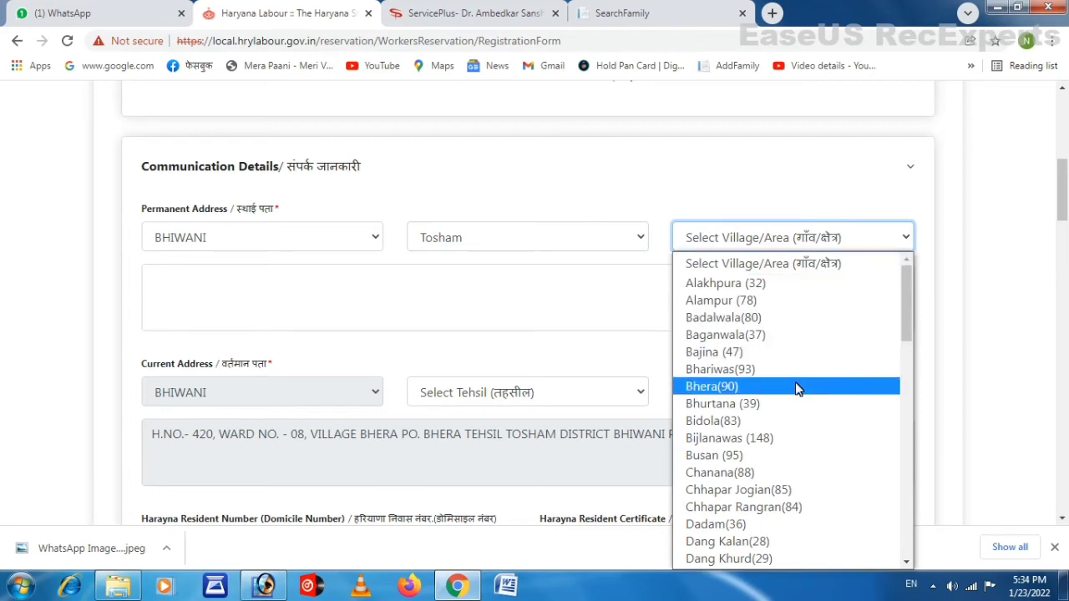
pyautogui.click(738, 387)
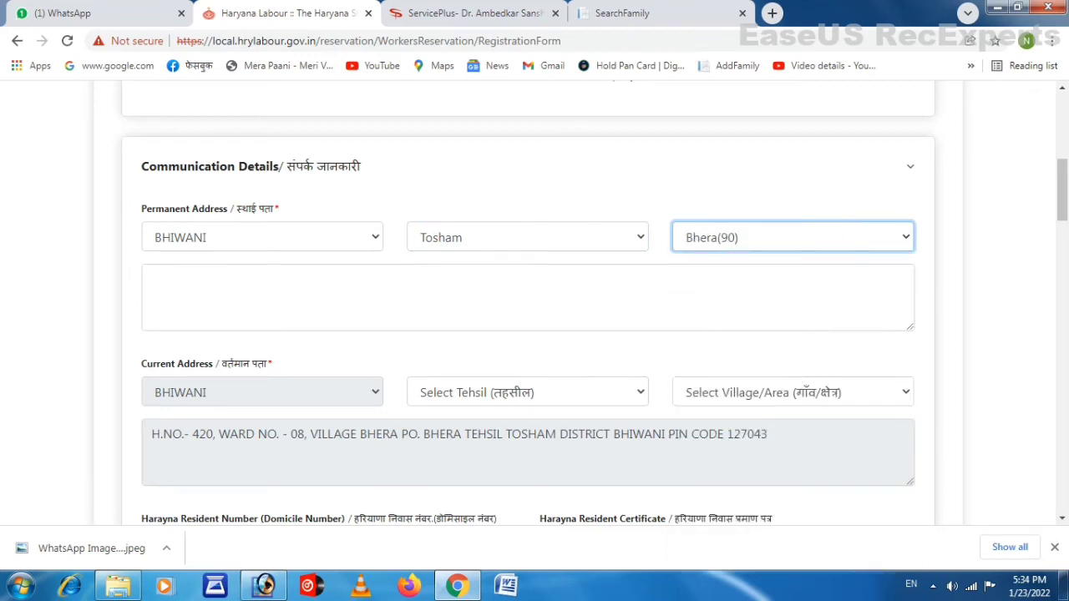
pyautogui.click(275, 317)
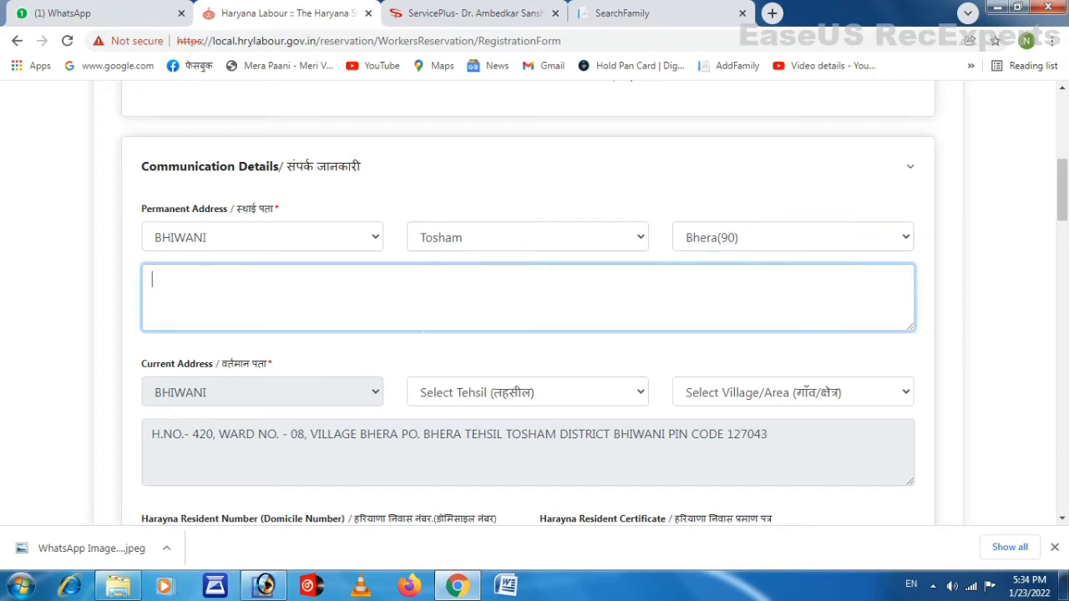
# Set the current address tehsil to Tosham and village to Bhera(90).
pyautogui.scroll(-1, 502, 341)
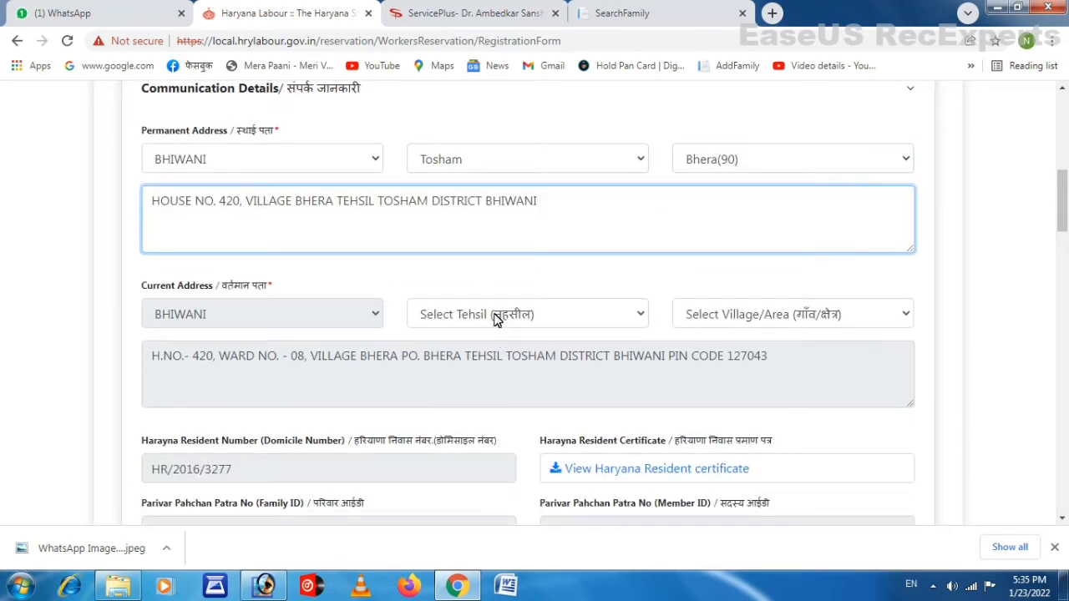
pyautogui.click(496, 320)
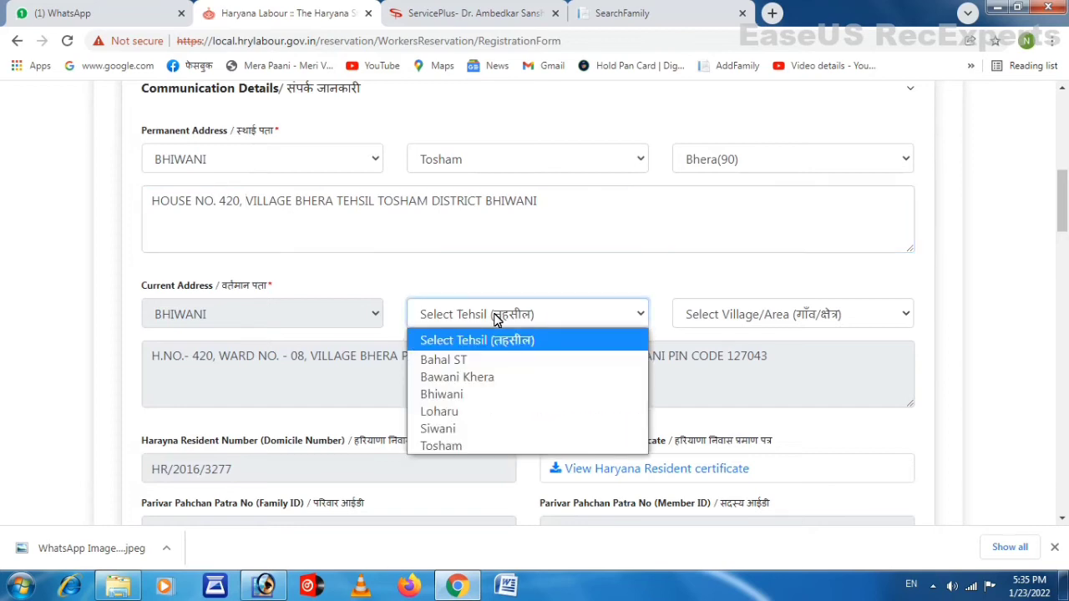
pyautogui.click(473, 445)
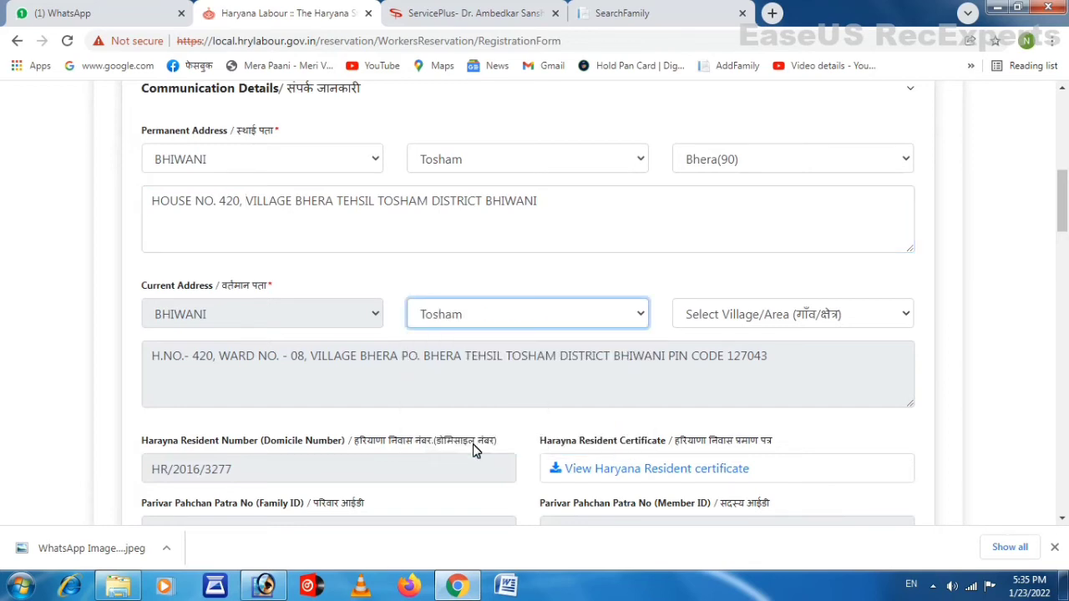
pyautogui.click(710, 320)
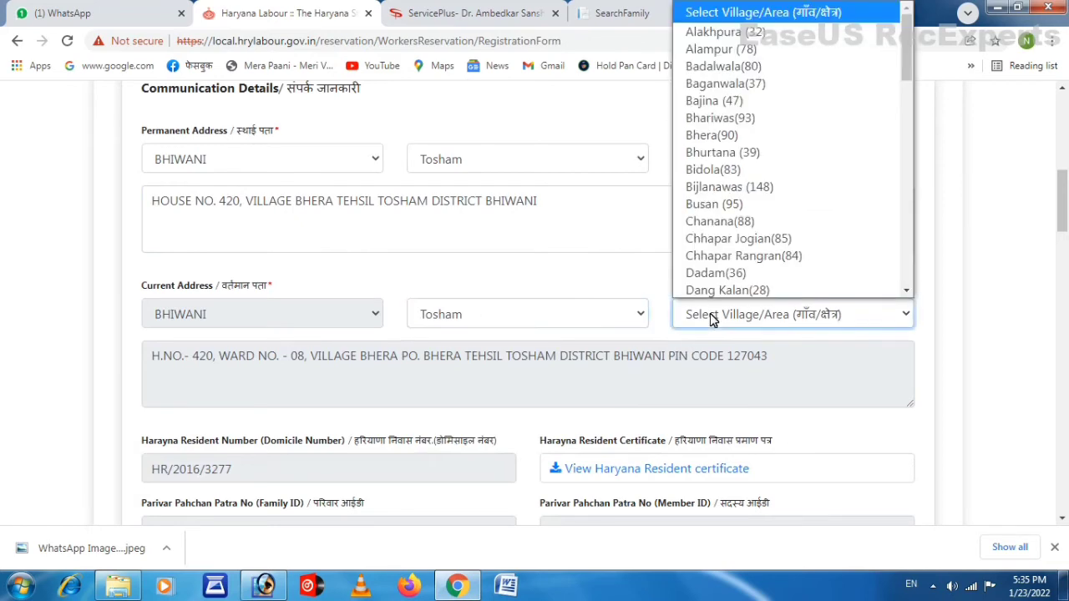
pyautogui.click(723, 135)
pyautogui.scroll(-1, 752, 382)
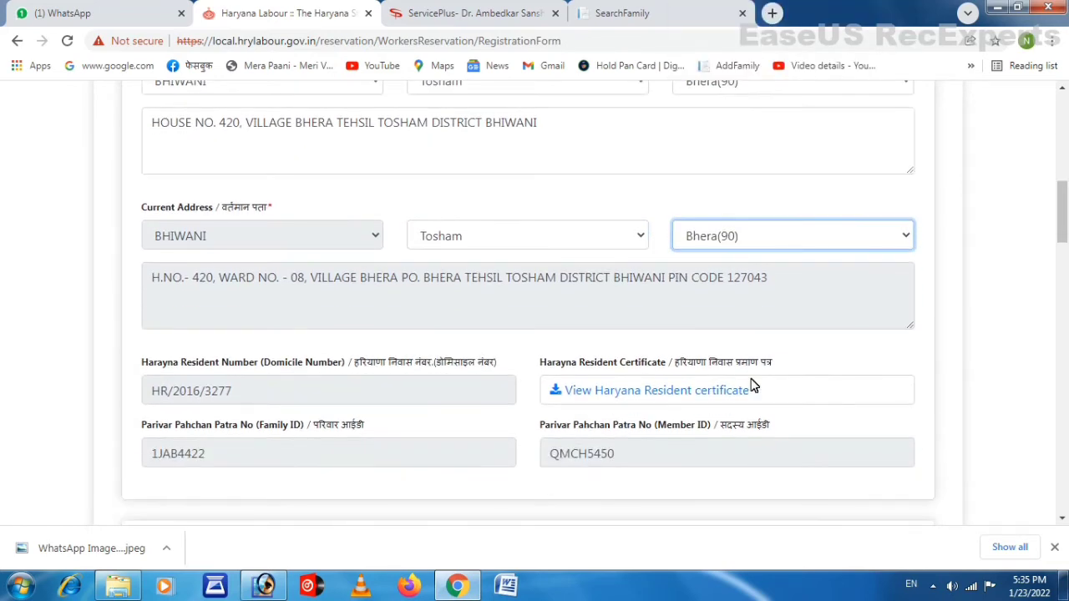
pyautogui.scroll(-2, 618, 451)
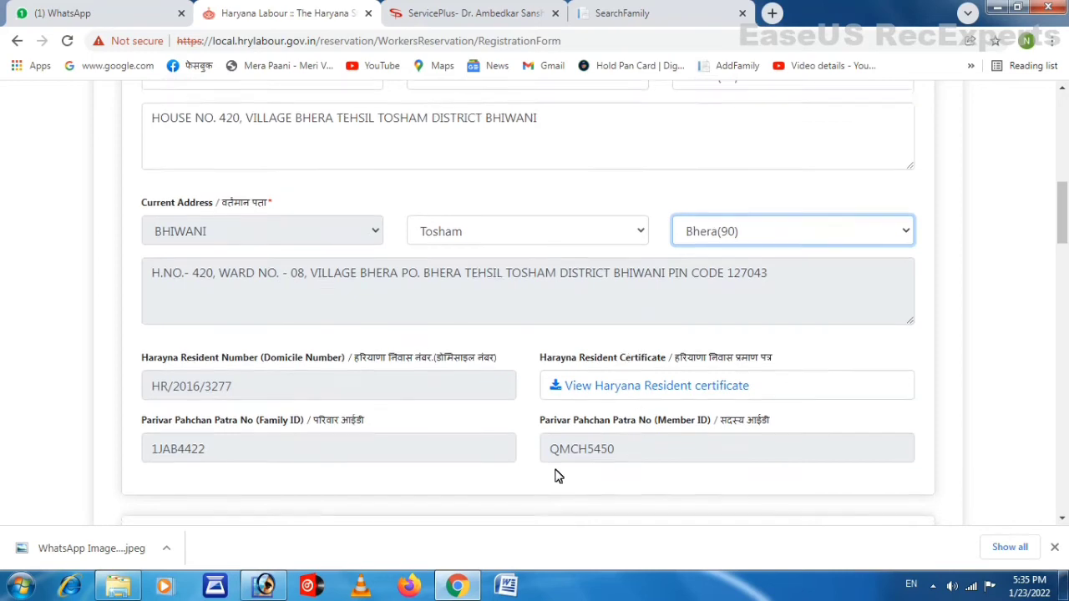
pyautogui.scroll(-2, 558, 475)
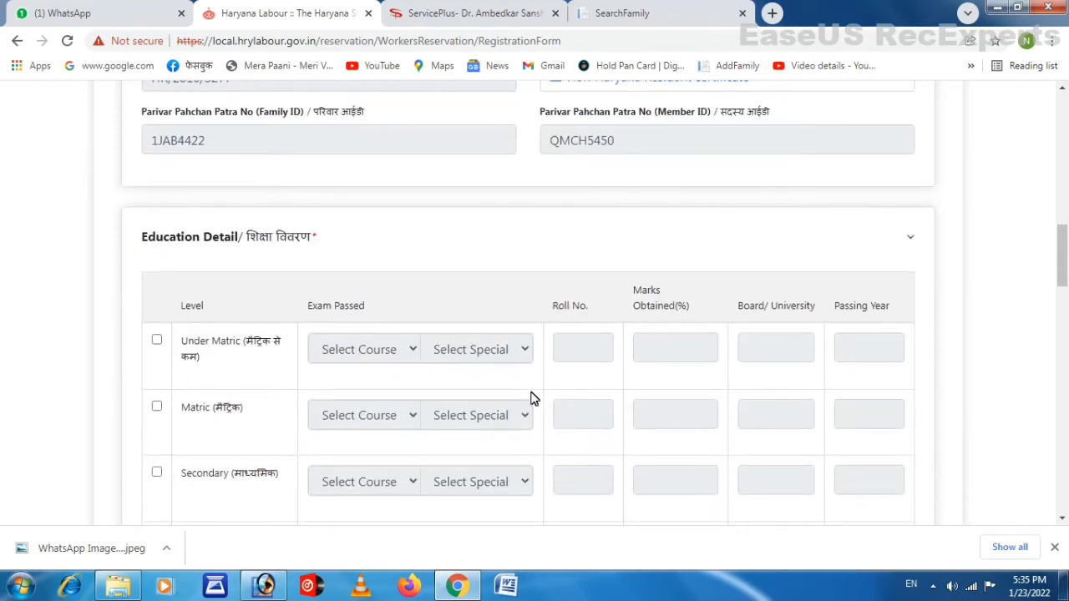
# Add a Matric education row with course SSC (10th Class) and specialization Arts.
pyautogui.scroll(-1, 533, 399)
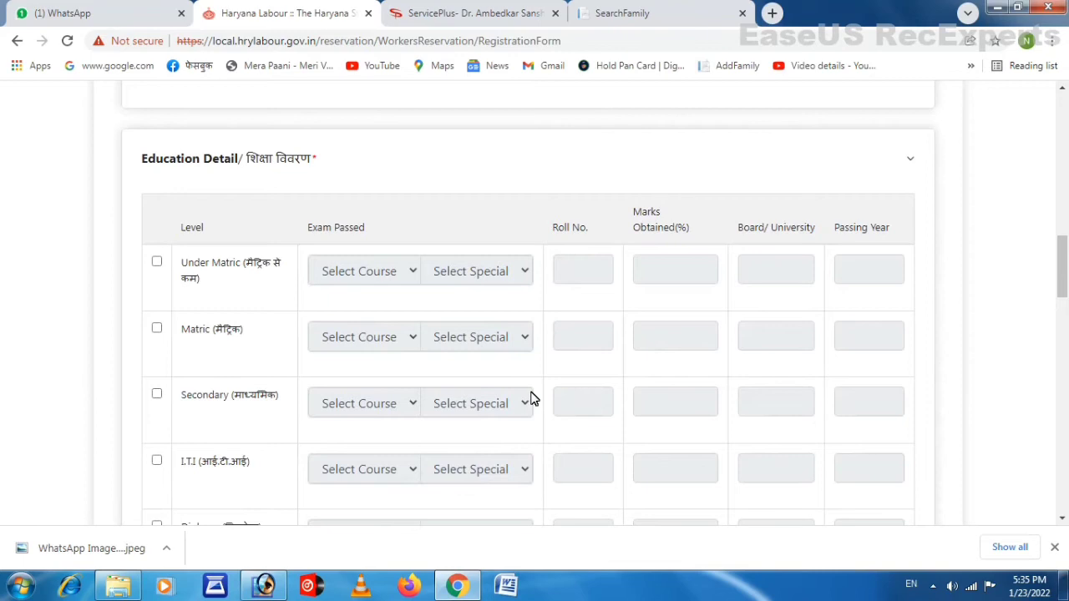
pyautogui.click(158, 330)
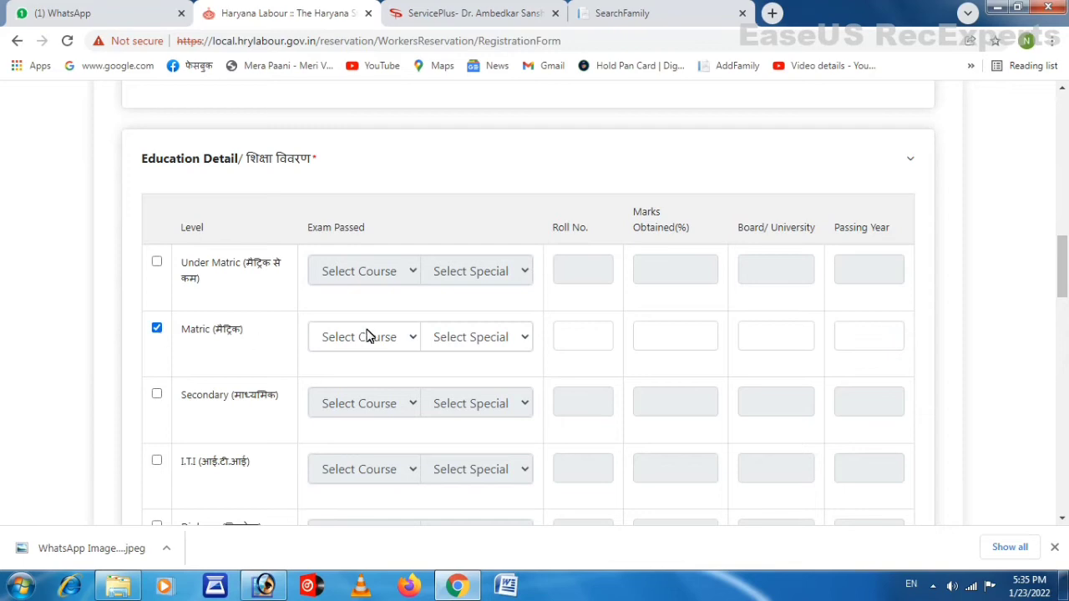
pyautogui.scroll(-1, 376, 342)
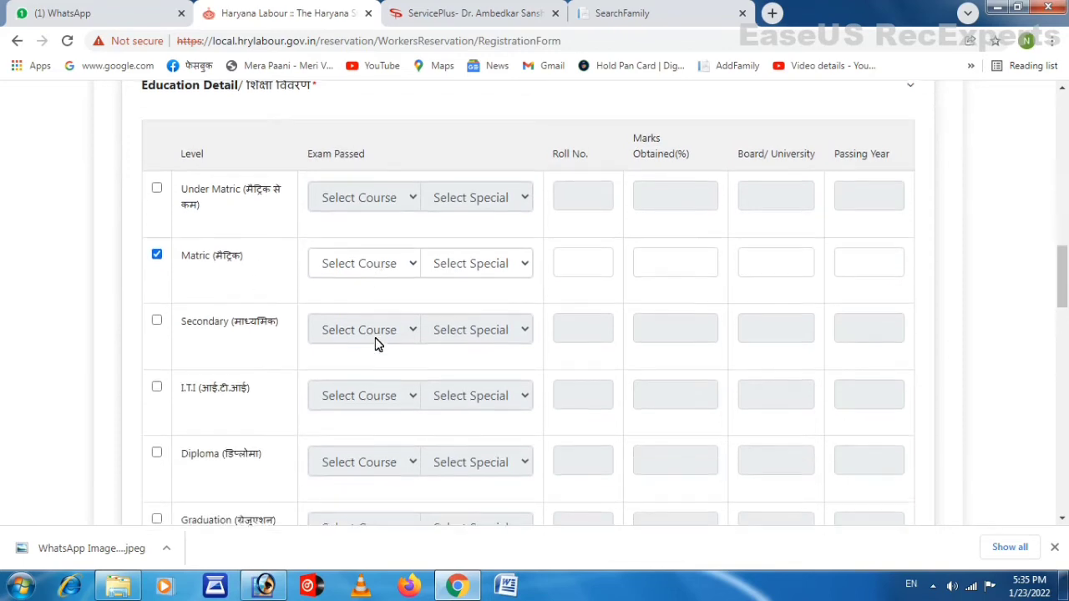
pyautogui.click(379, 264)
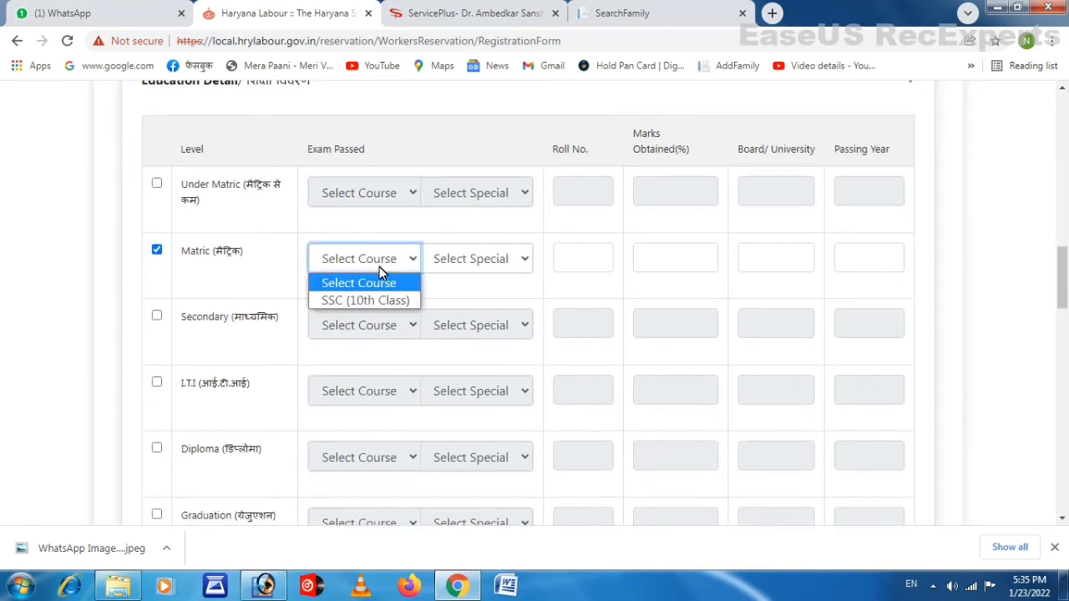
pyautogui.click(376, 299)
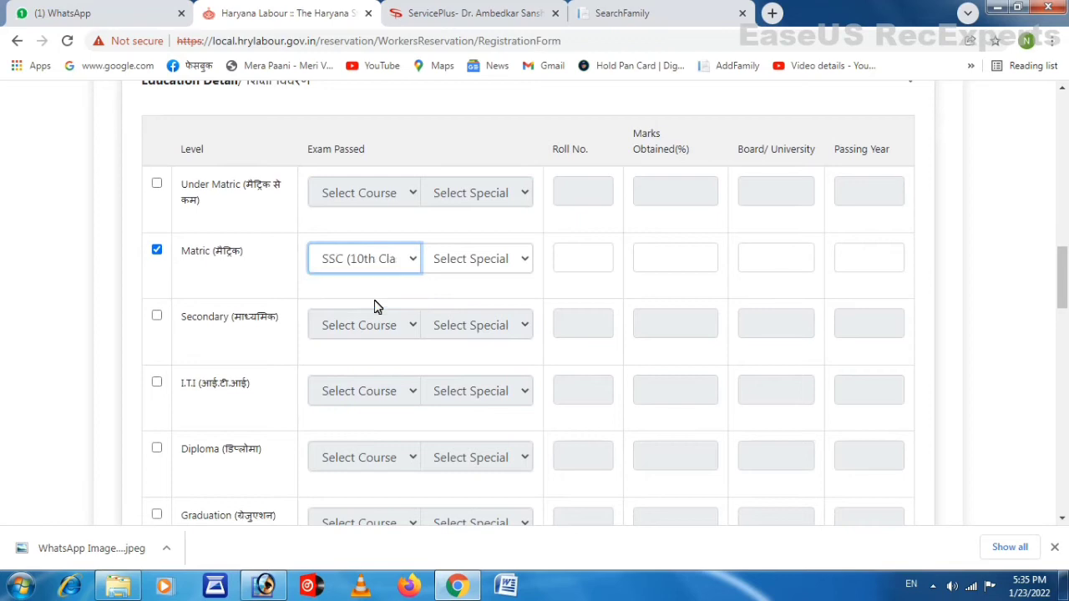
pyautogui.click(495, 266)
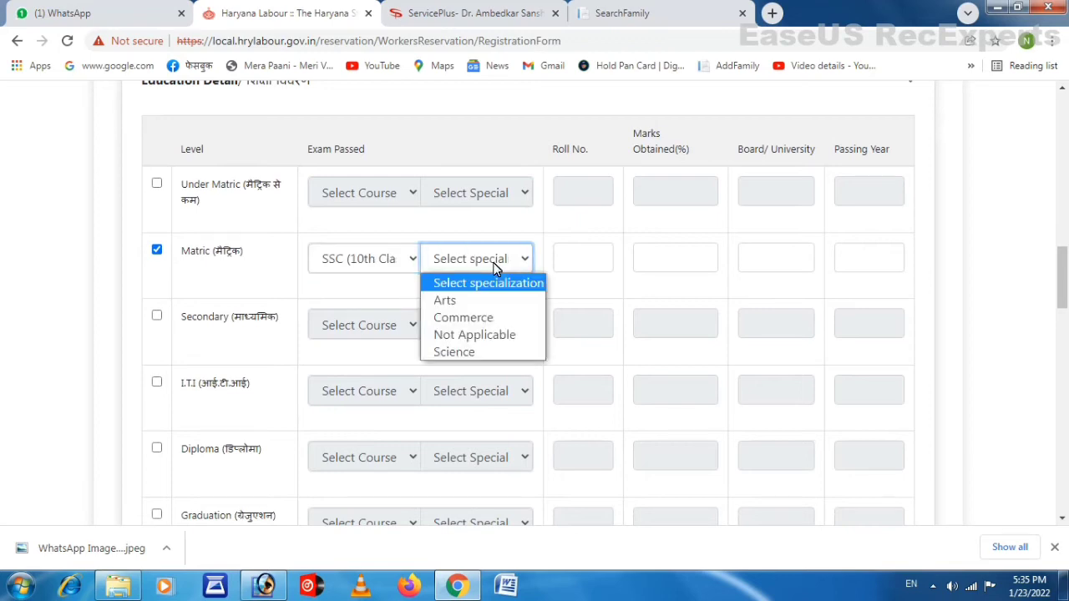
pyautogui.click(472, 306)
# Enter the Matric roll number, marks 311, Haryana board and passing year 2016, then tick Secondary.
pyautogui.click(577, 258)
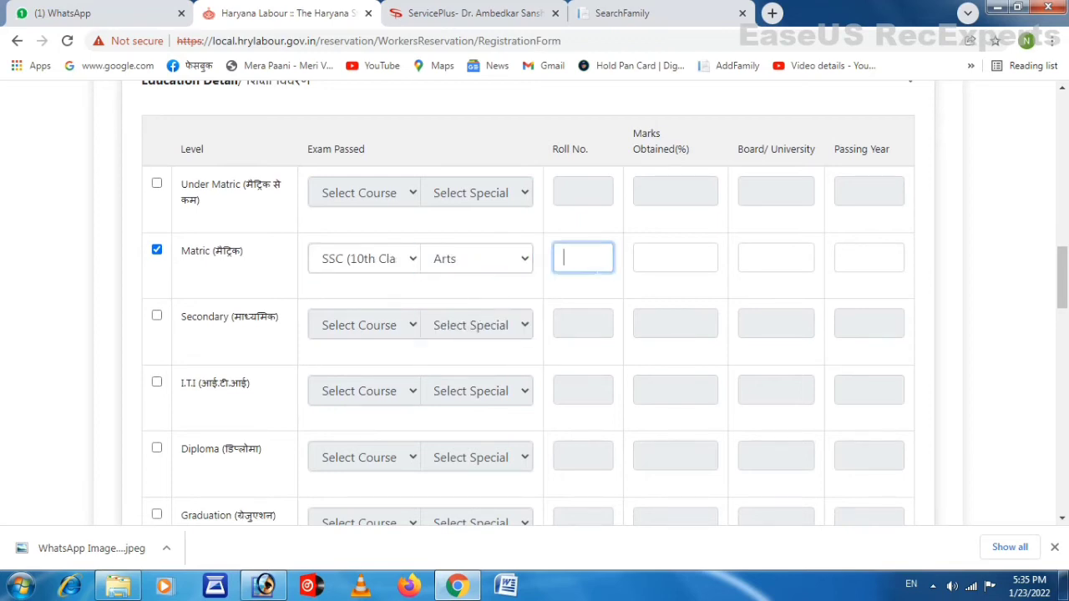
pyautogui.press('Tab')
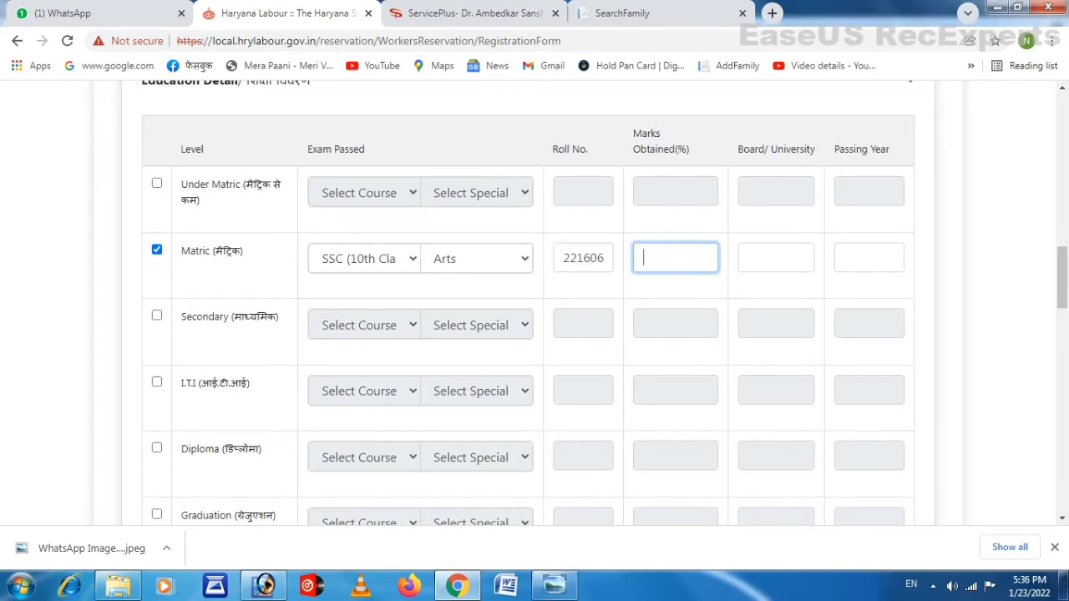
pyautogui.click(775, 258)
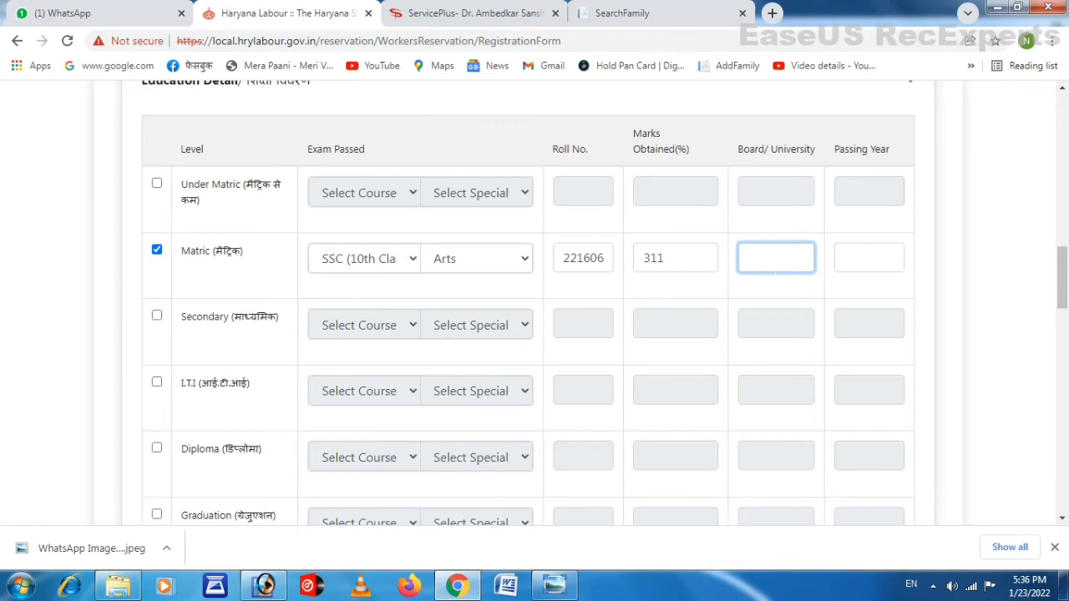
pyautogui.write('HARYANA BOARD OF')
pyautogui.press('Tab')
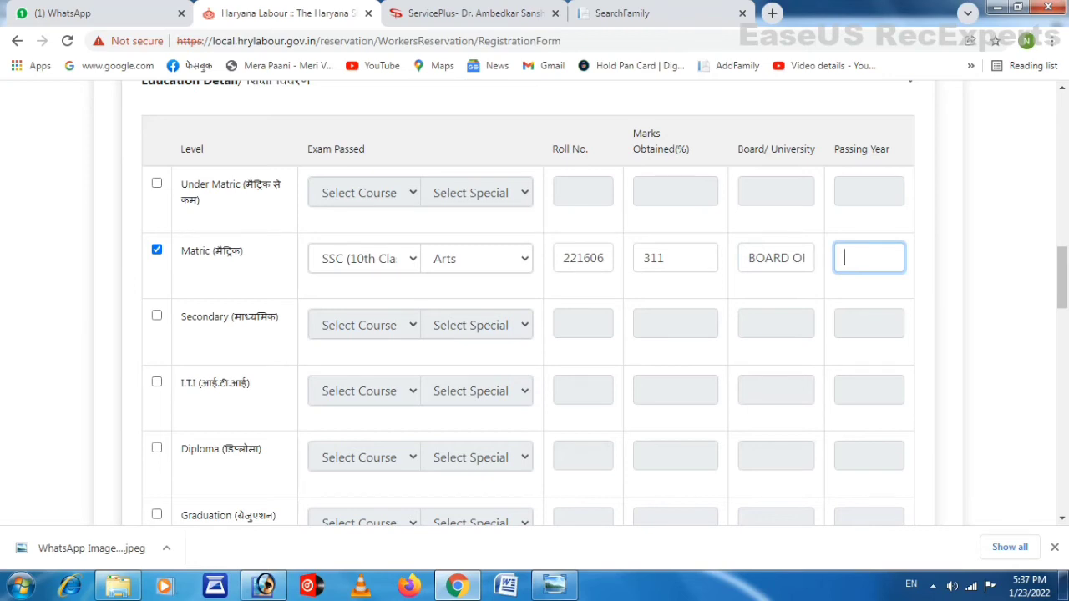
pyautogui.write('2016')
pyautogui.click(1007, 285)
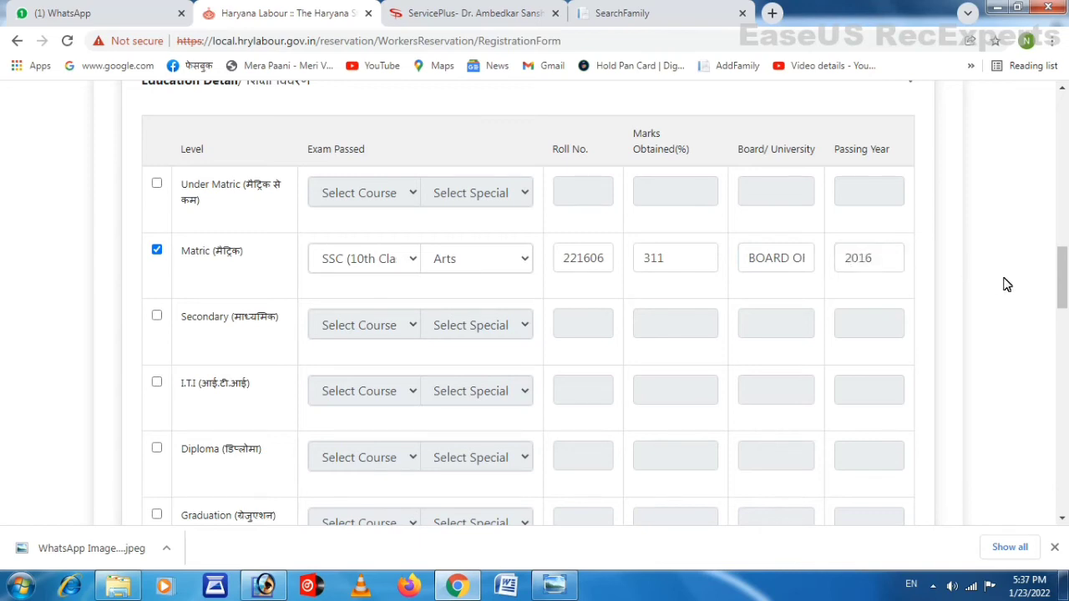
pyautogui.click(158, 316)
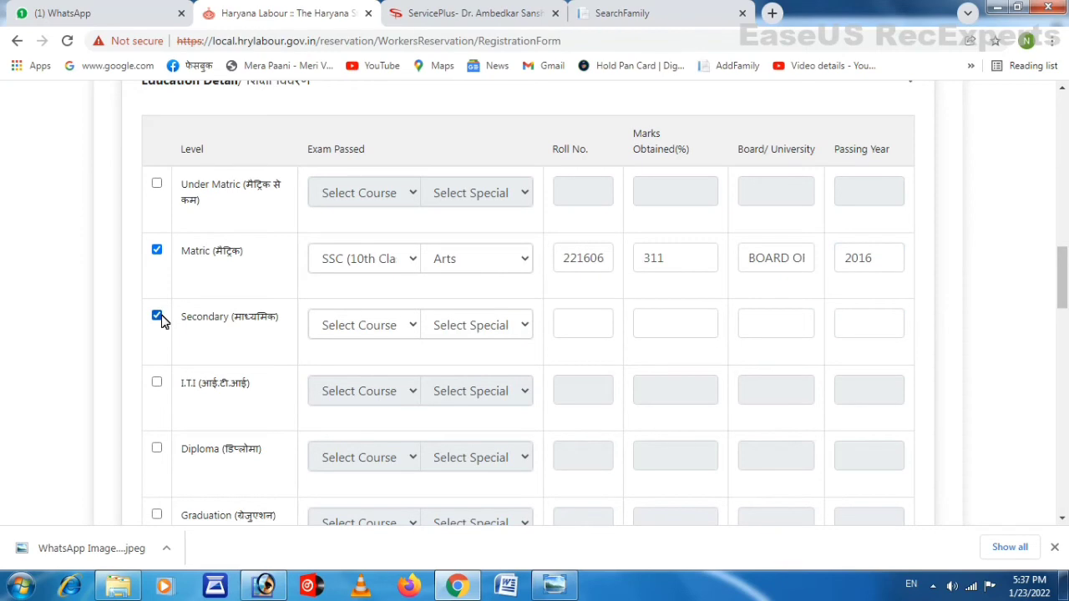
# Fill the Secondary course choice and enter passing year 2019 for the ITI row.
pyautogui.click(372, 329)
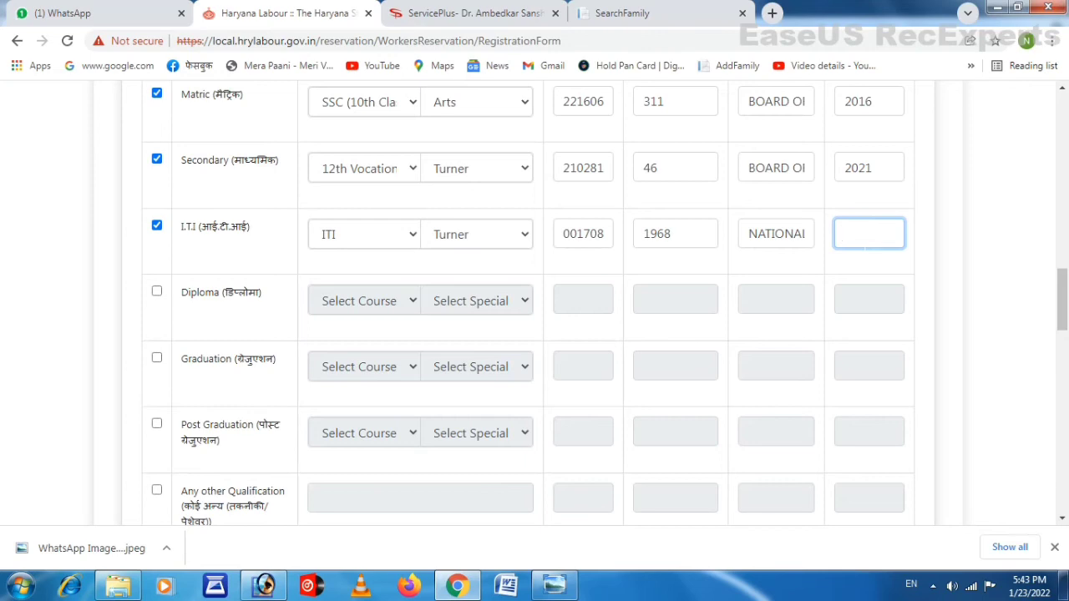
pyautogui.write('2019')
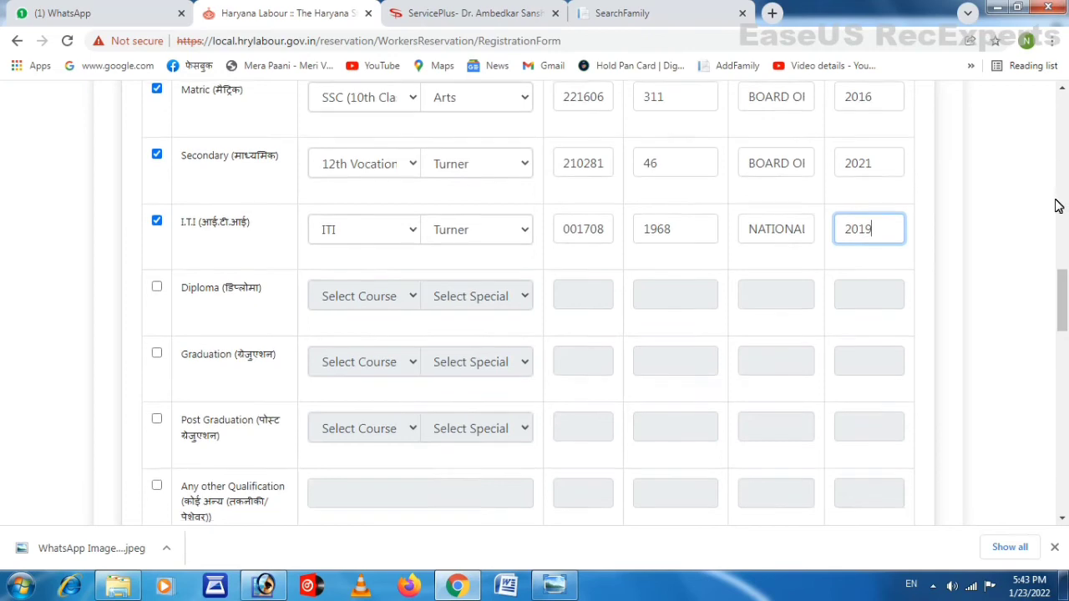
# Scroll the registration form down to the Documents section's upload slots.
pyautogui.scroll(-2, 746, 303)
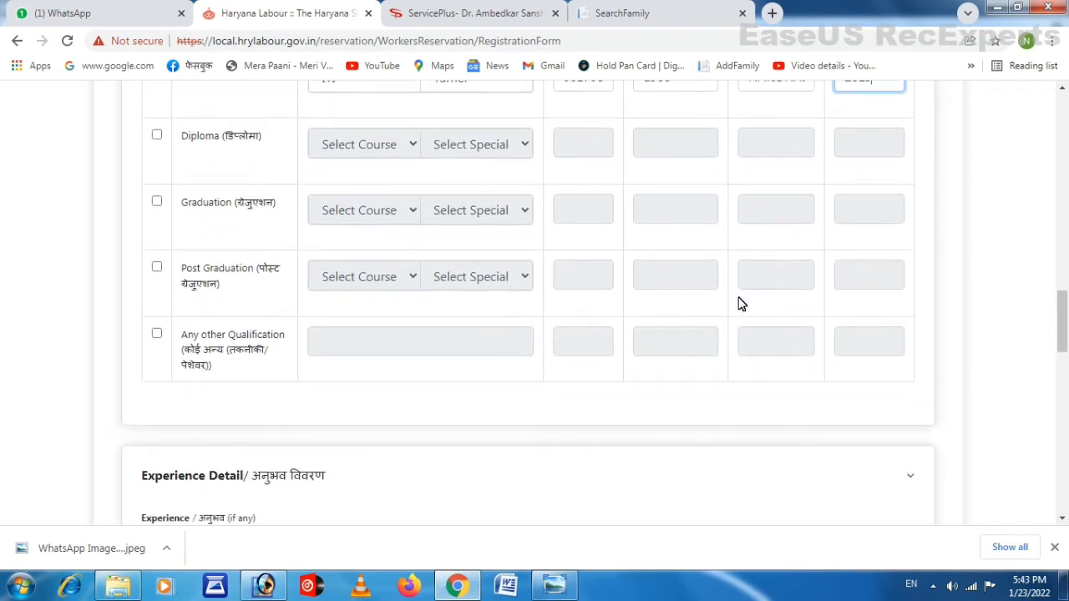
pyautogui.scroll(-2, 740, 304)
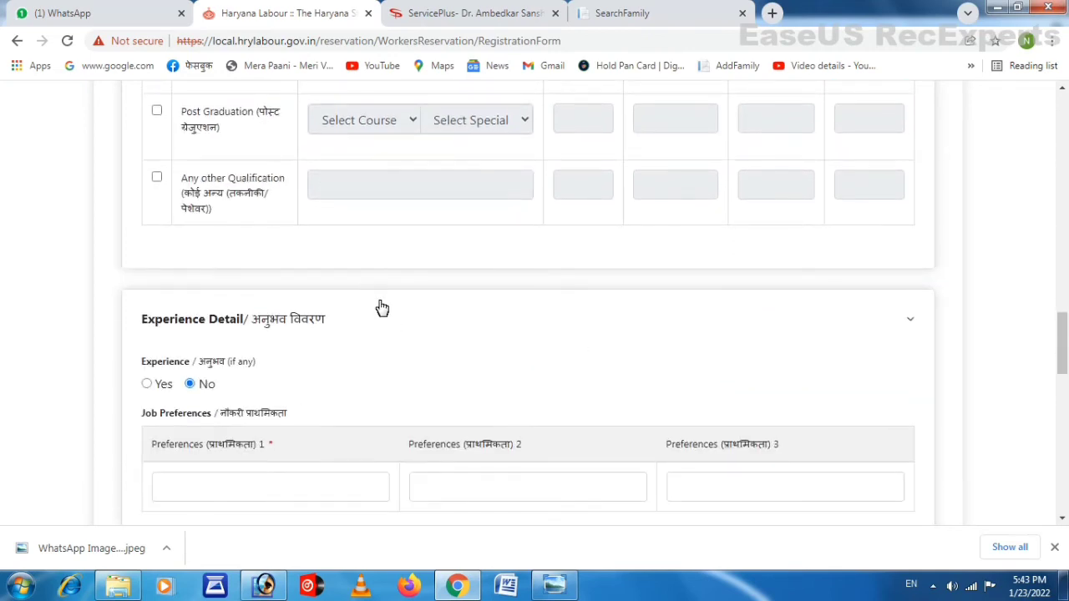
pyautogui.scroll(-1, 383, 315)
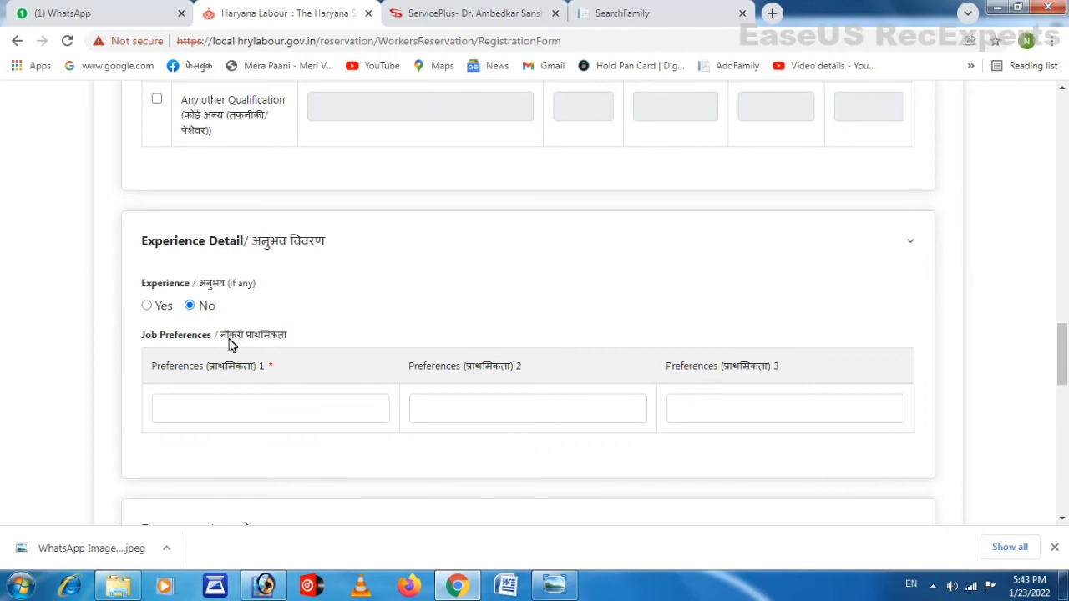
pyautogui.scroll(-1, 327, 344)
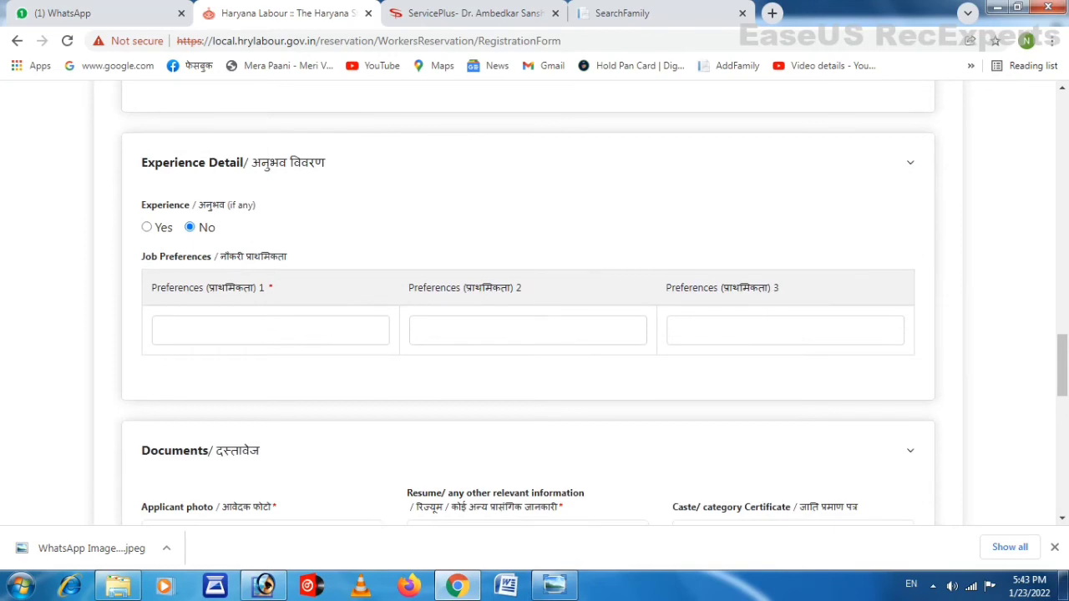
pyautogui.scroll(-3, 317, 337)
pyautogui.scroll(2, 317, 337)
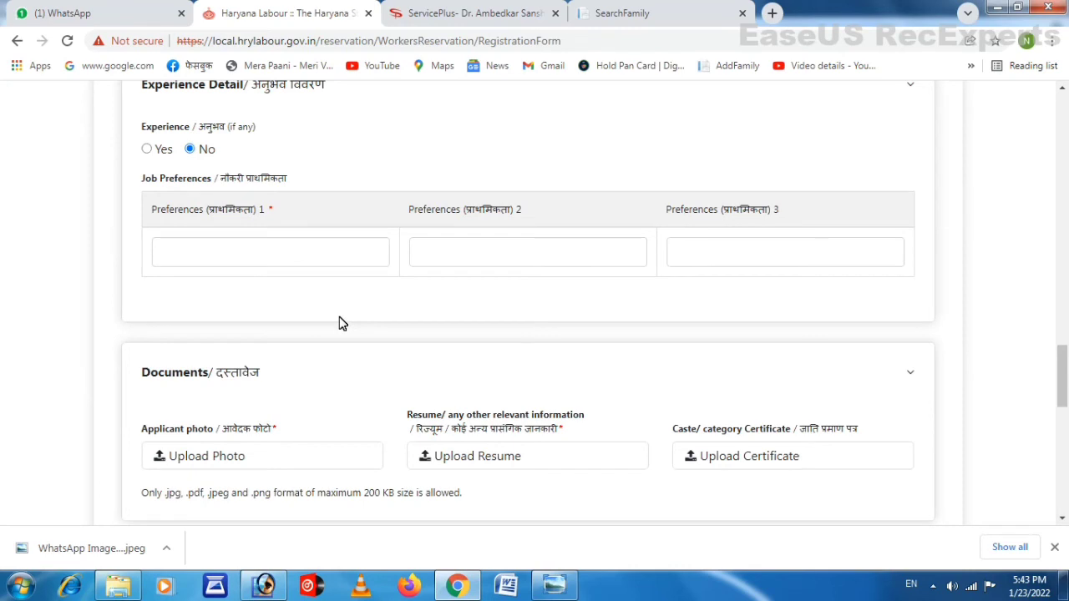
pyautogui.scroll(-1, 522, 370)
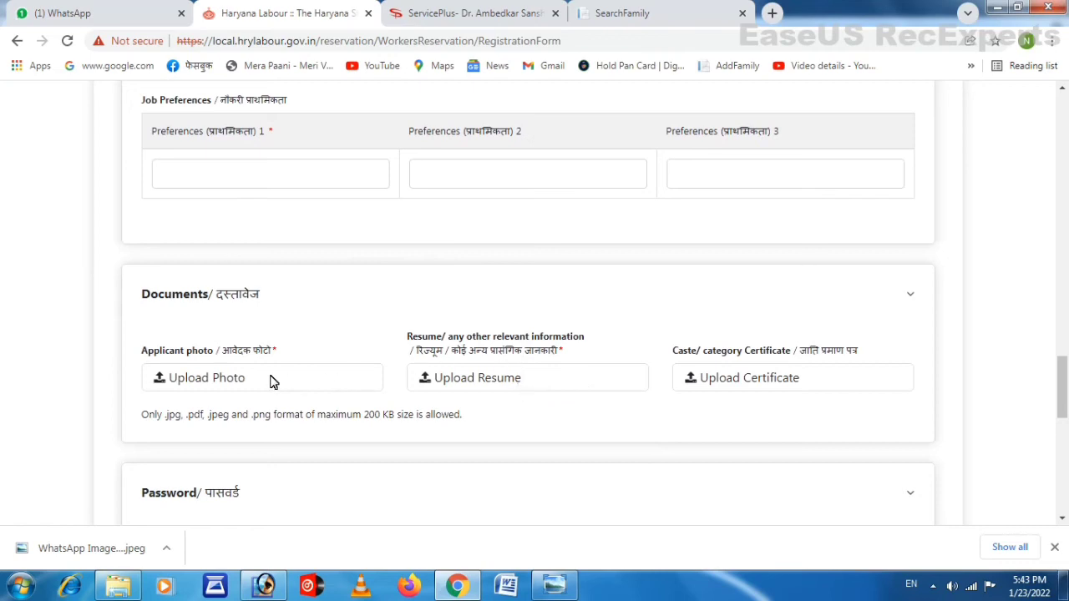
# Upload the applicant photo JPEG and the resume JPEG in the Documents section.
pyautogui.click(222, 388)
pyautogui.scroll(-10, 256, 241)
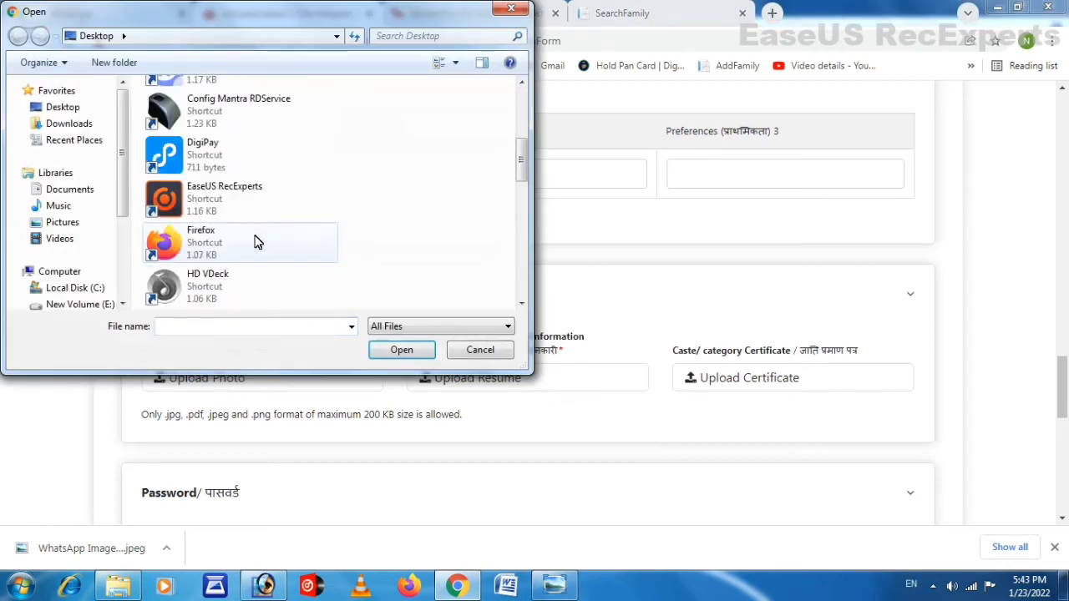
pyautogui.doubleClick(250, 240)
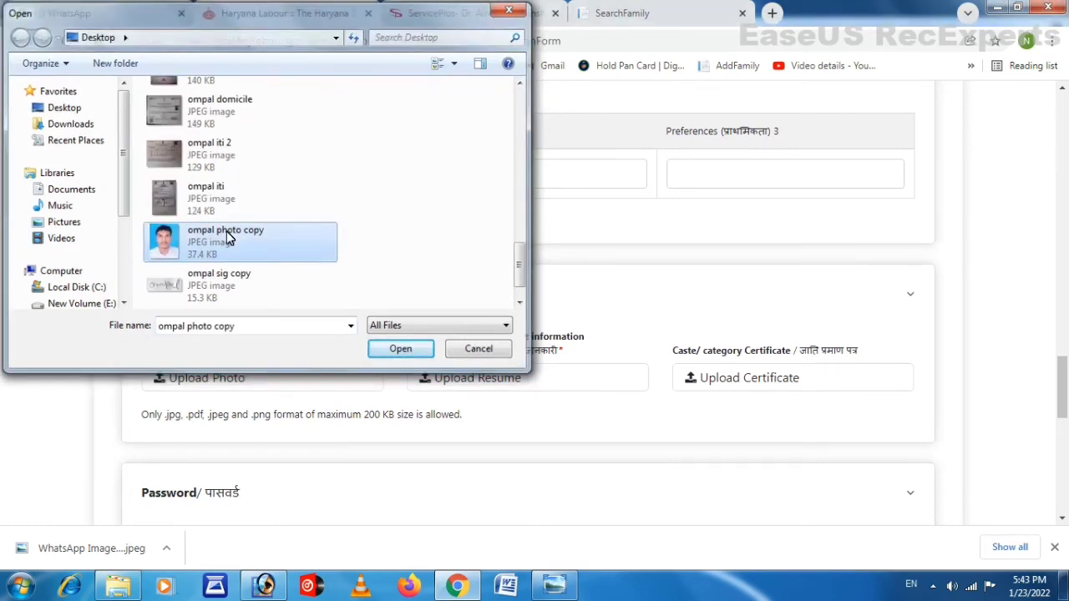
pyautogui.click(453, 408)
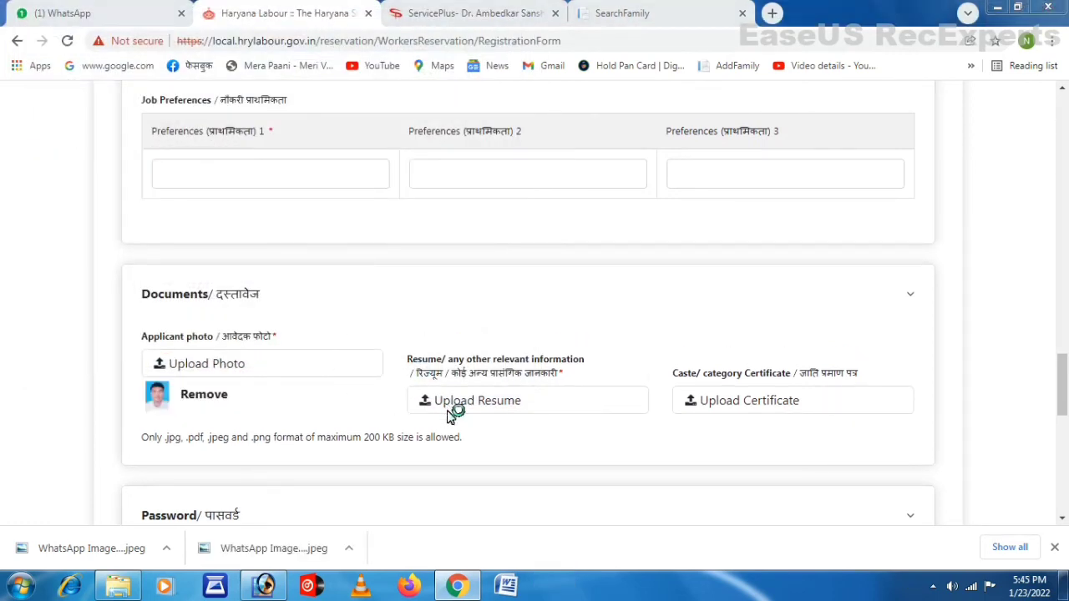
pyautogui.scroll(-10, 259, 210)
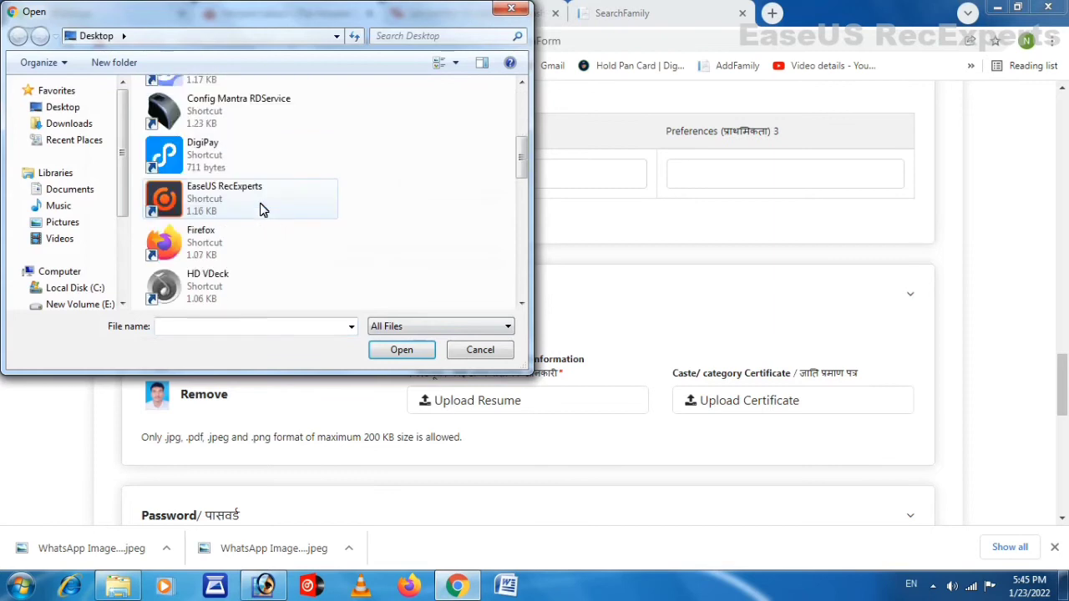
pyautogui.scroll(-3, 262, 210)
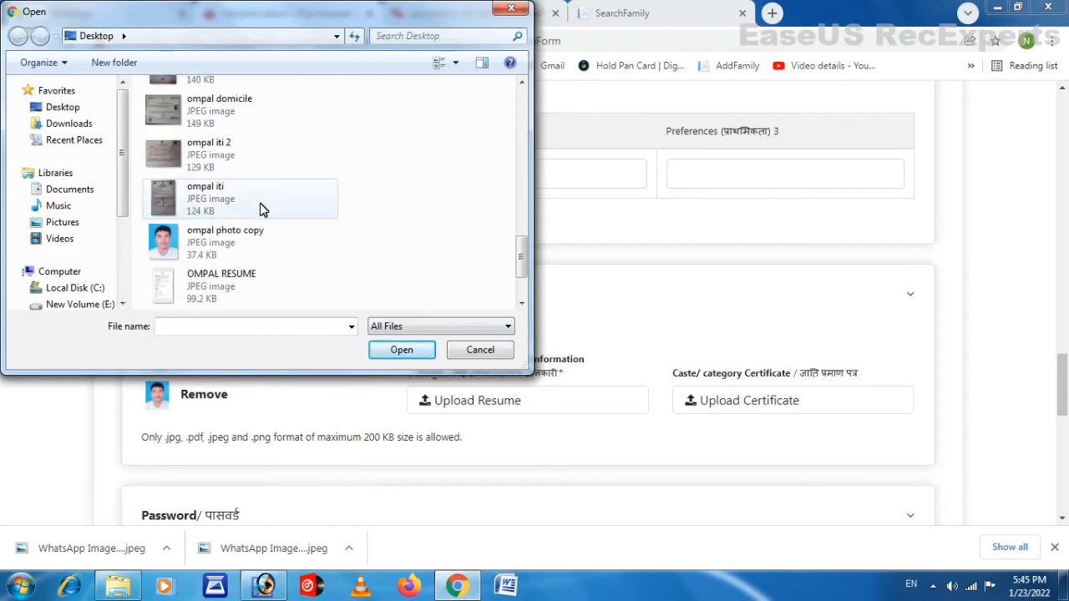
pyautogui.doubleClick(253, 289)
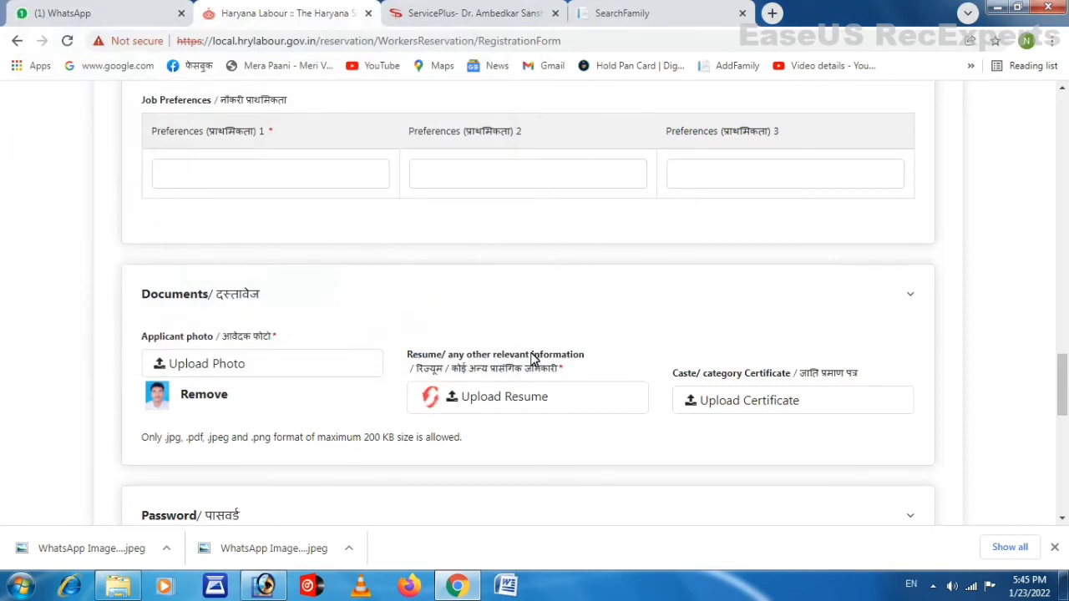
pyautogui.scroll(-2, 535, 359)
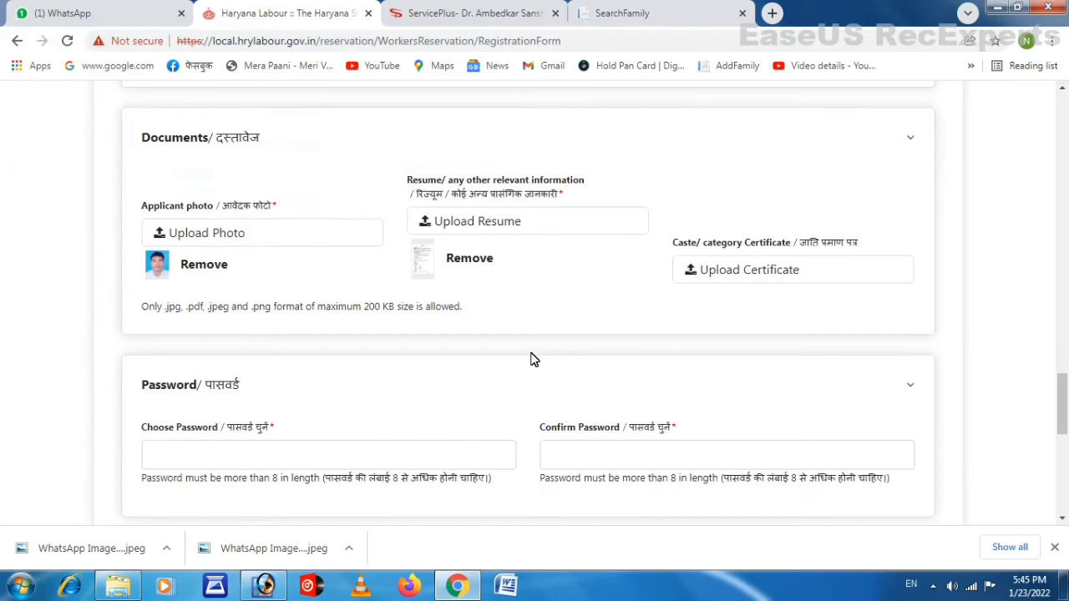
# Enter and confirm the account password, tick the declaration, and submit the registration.
pyautogui.click(331, 443)
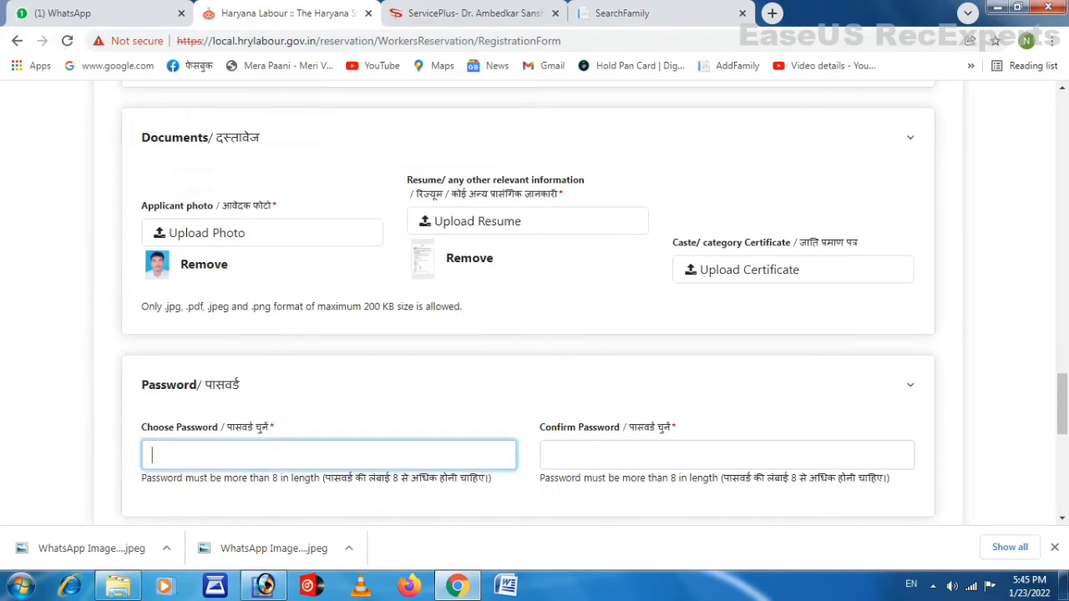
pyautogui.write('•••••••••')
pyautogui.click(551, 455)
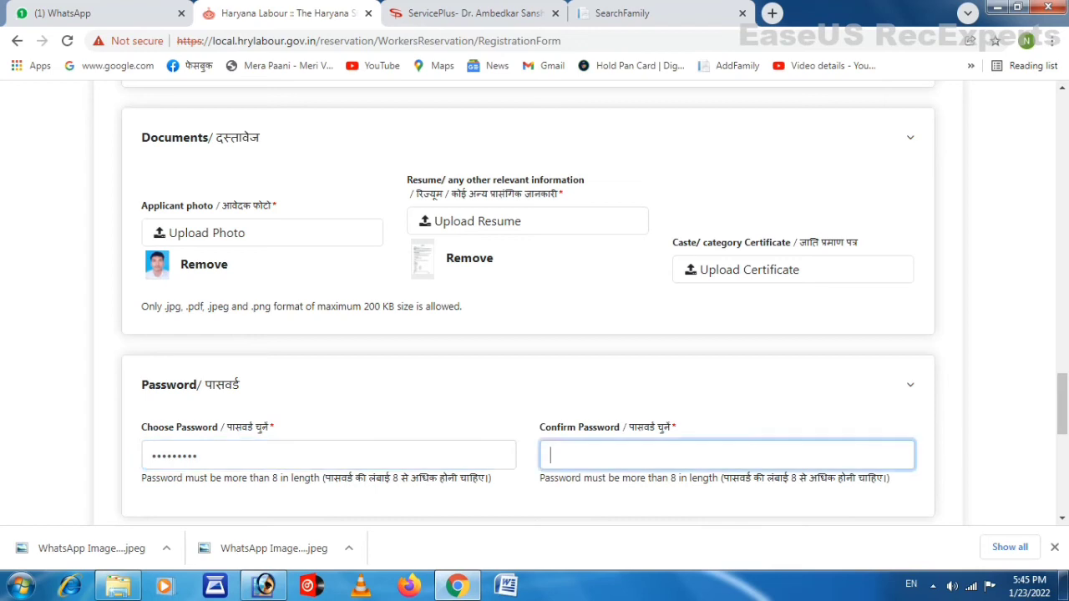
pyautogui.write('•••••••••')
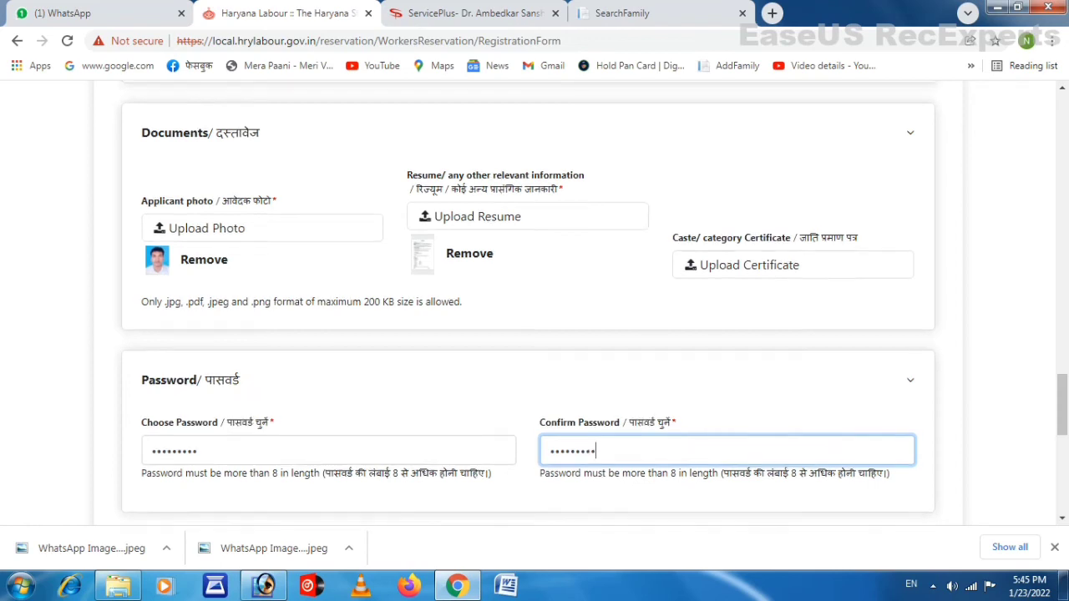
pyautogui.scroll(-2, 274, 442)
pyautogui.click(129, 449)
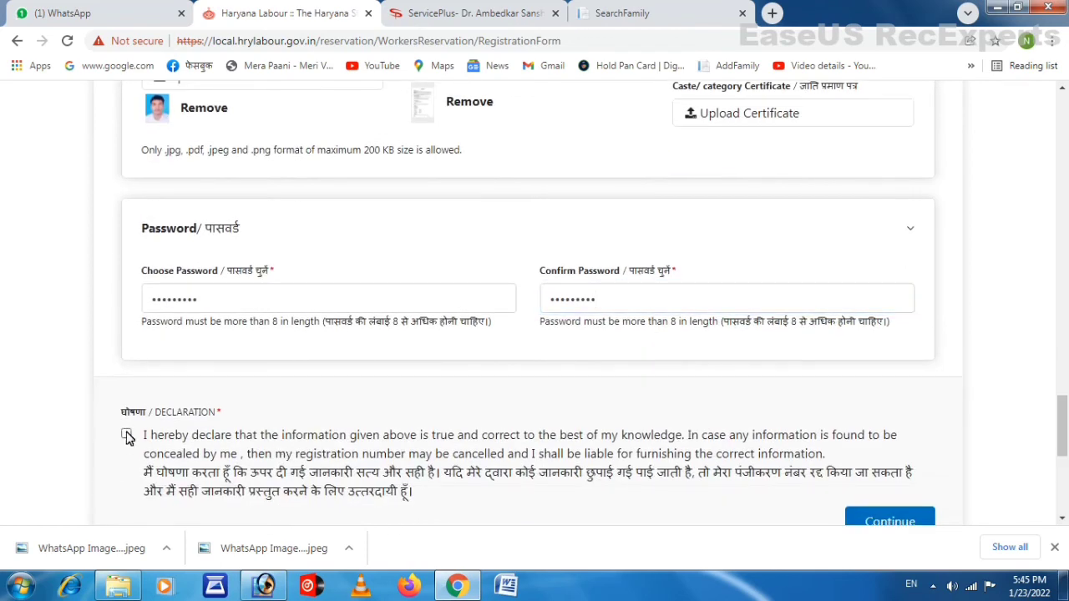
pyautogui.click(126, 435)
pyautogui.scroll(-1, 884, 495)
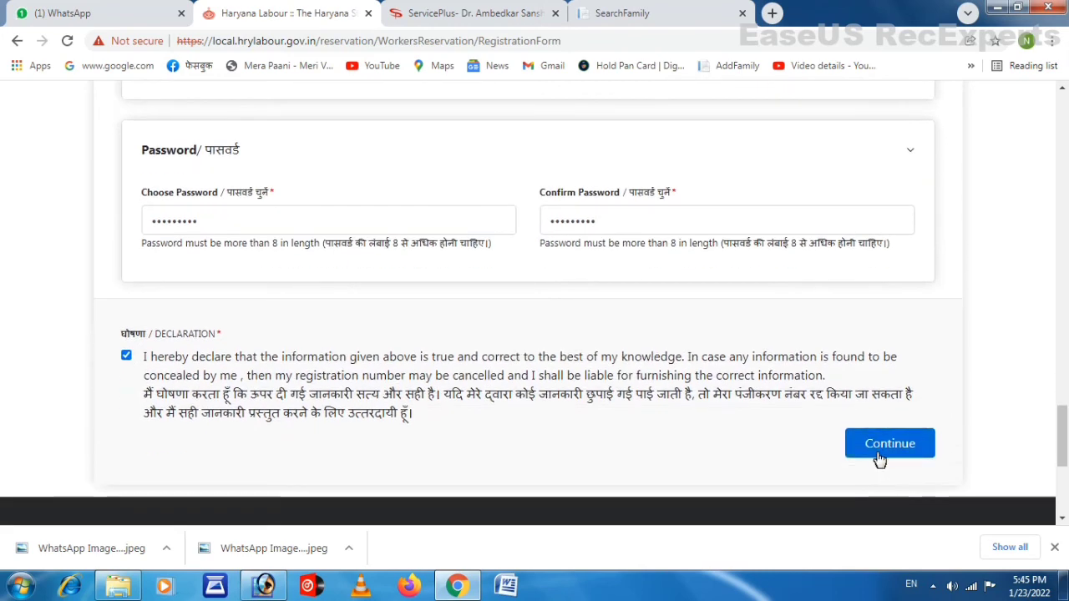
pyautogui.click(877, 451)
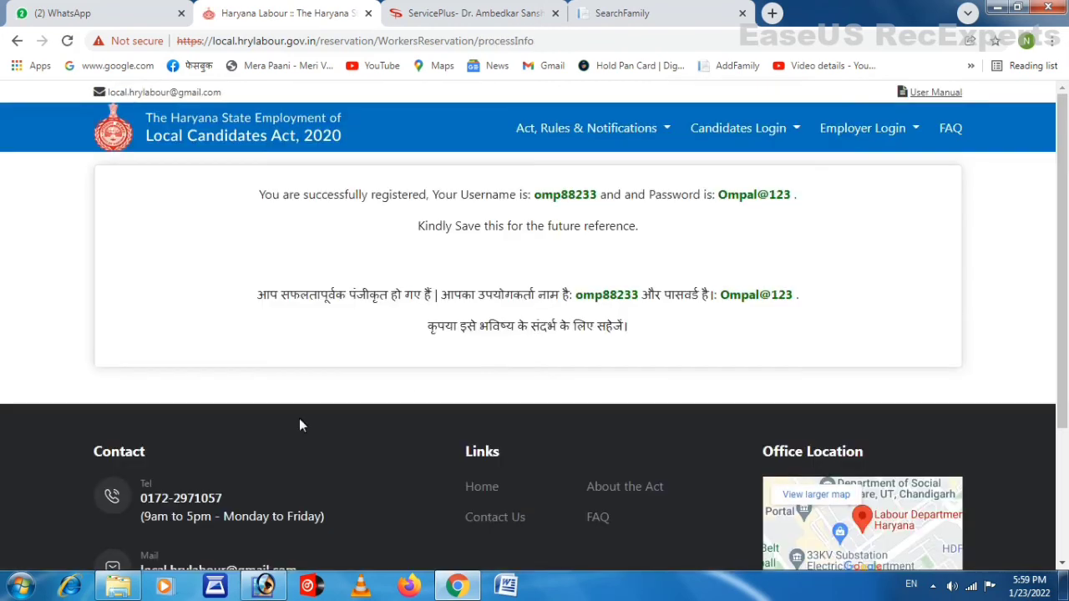
# Copy the issued username and password into a desktop Sticky Note, one per line.
pyautogui.doubleClick(607, 294)
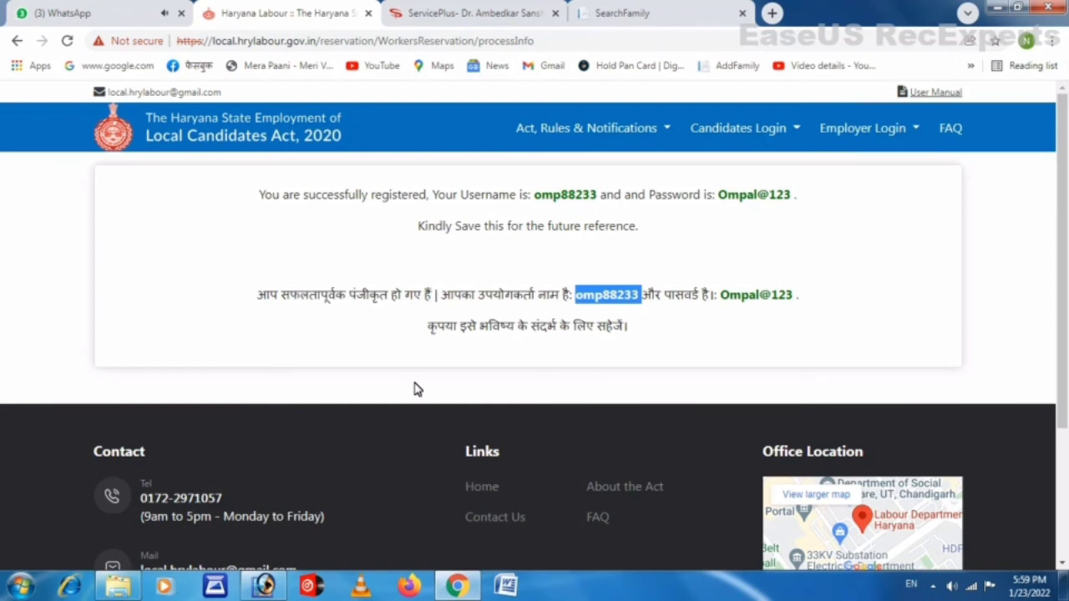
pyautogui.moveTo(721, 295); pyautogui.dragTo(791, 308)
pyautogui.hotkey('ctrl', 'c')
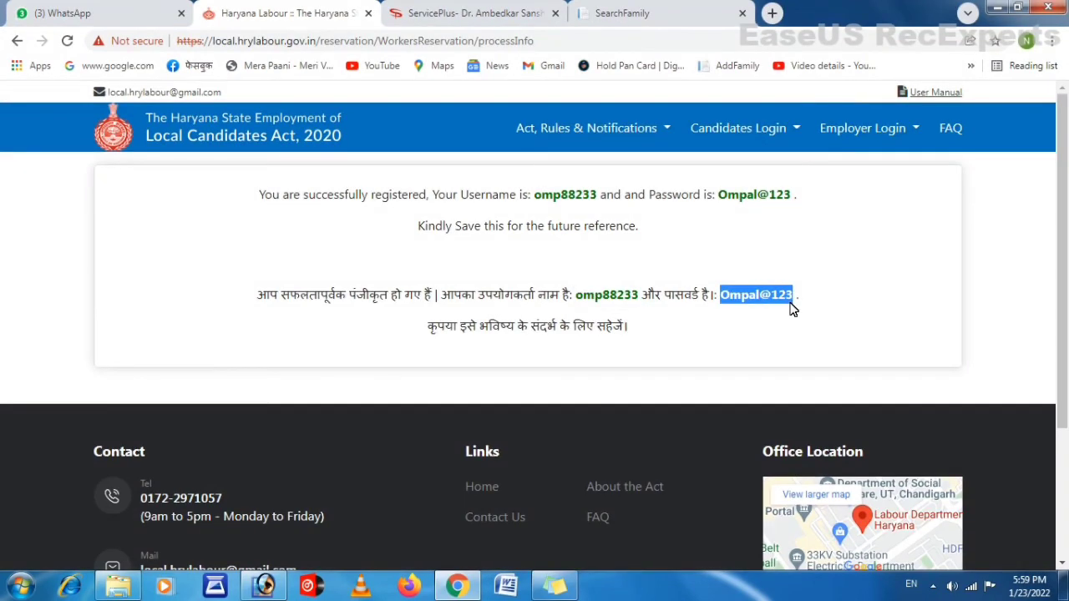
pyautogui.click(553, 587)
pyautogui.press('Return')
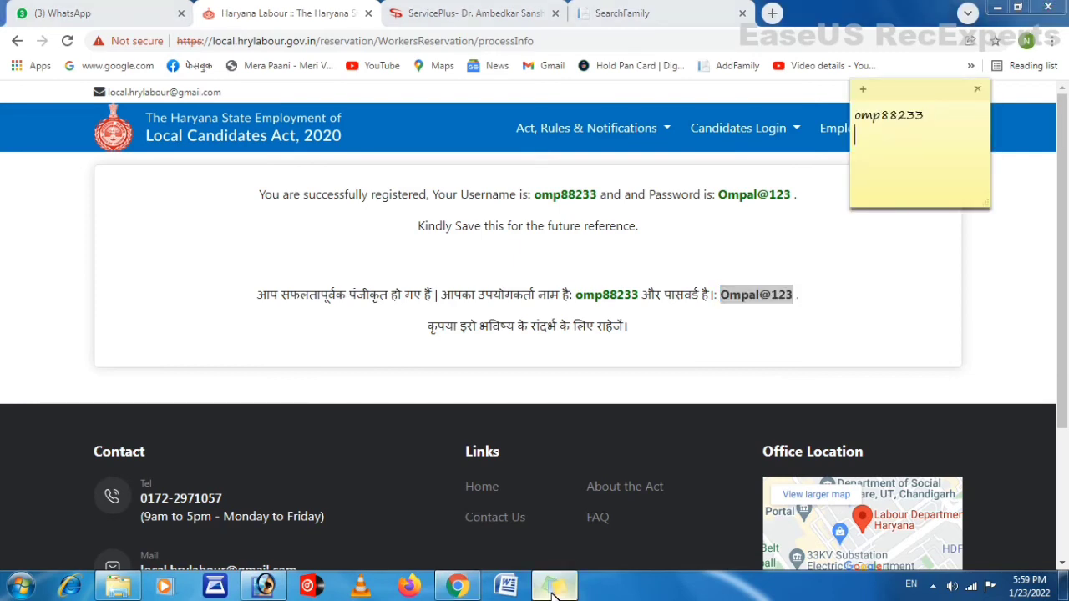
pyautogui.hotkey('ctrl', 'v')
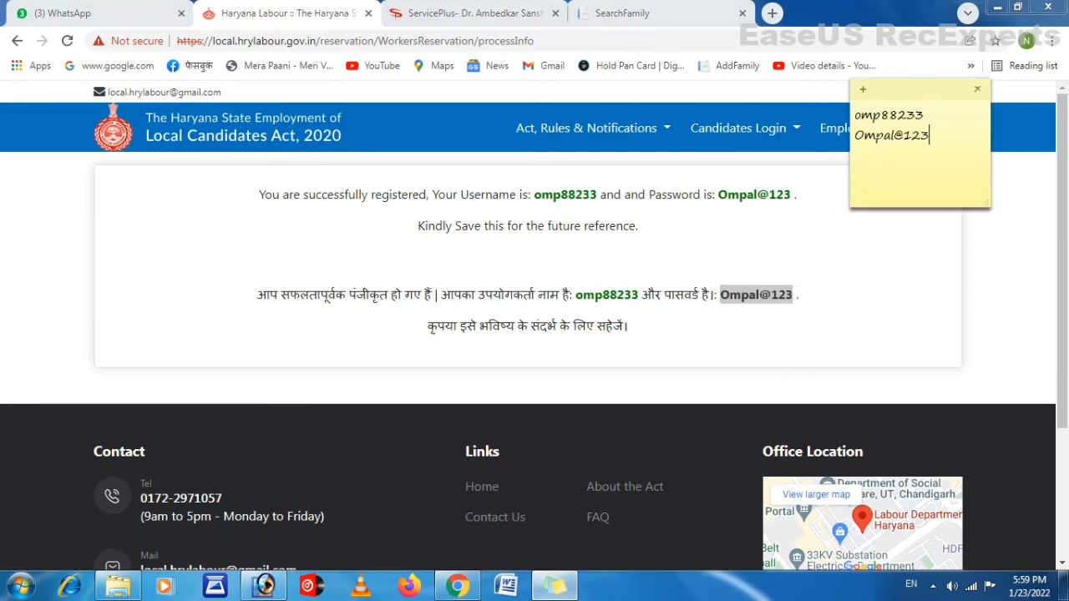
pyautogui.doubleClick(875, 115)
pyautogui.hotkey('ctrl', 'c')
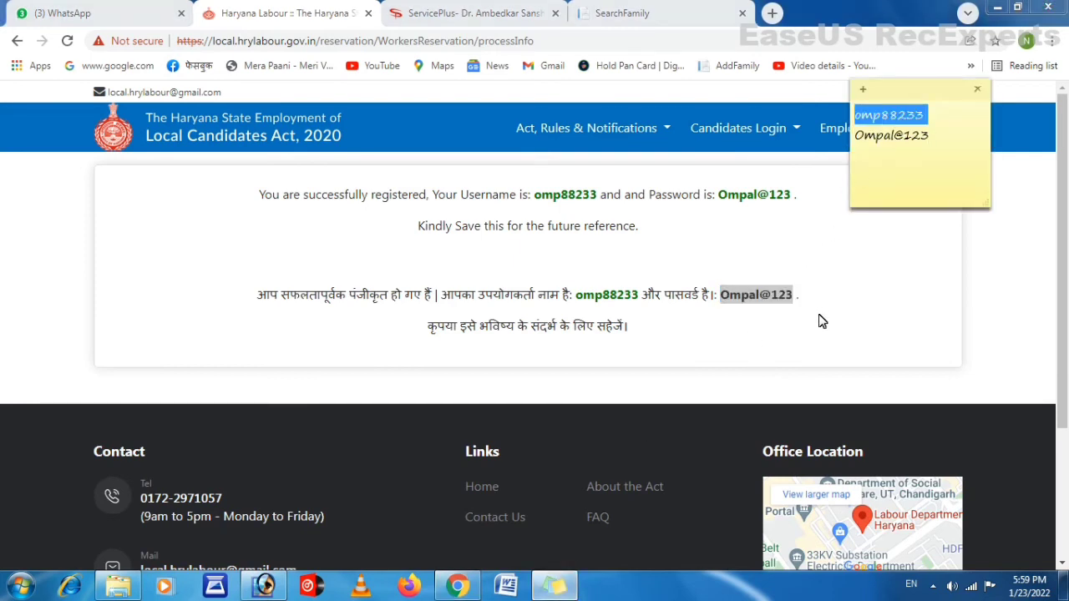
pyautogui.click(821, 319)
# Log in through Candidates Login with the pasted username, the account password and the captcha.
pyautogui.click(770, 134)
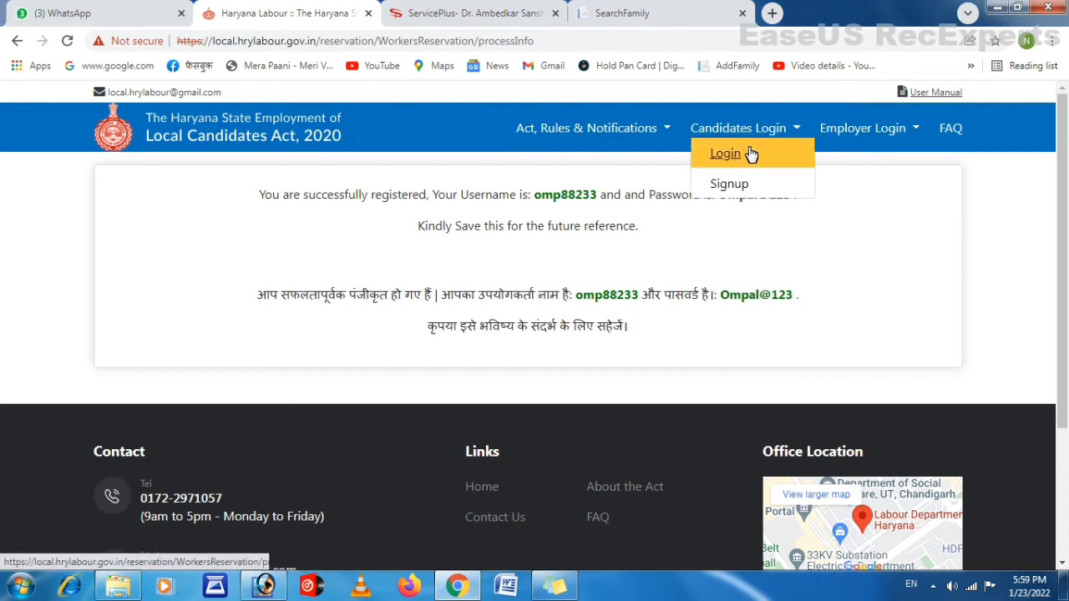
pyautogui.click(733, 156)
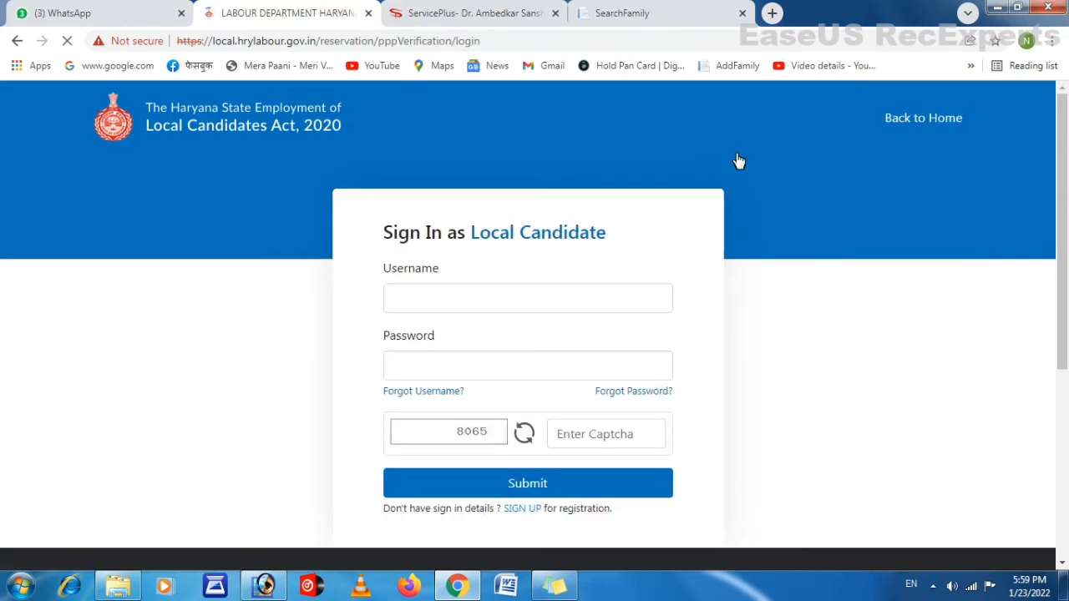
pyautogui.hotkey('ctrl', 'v')
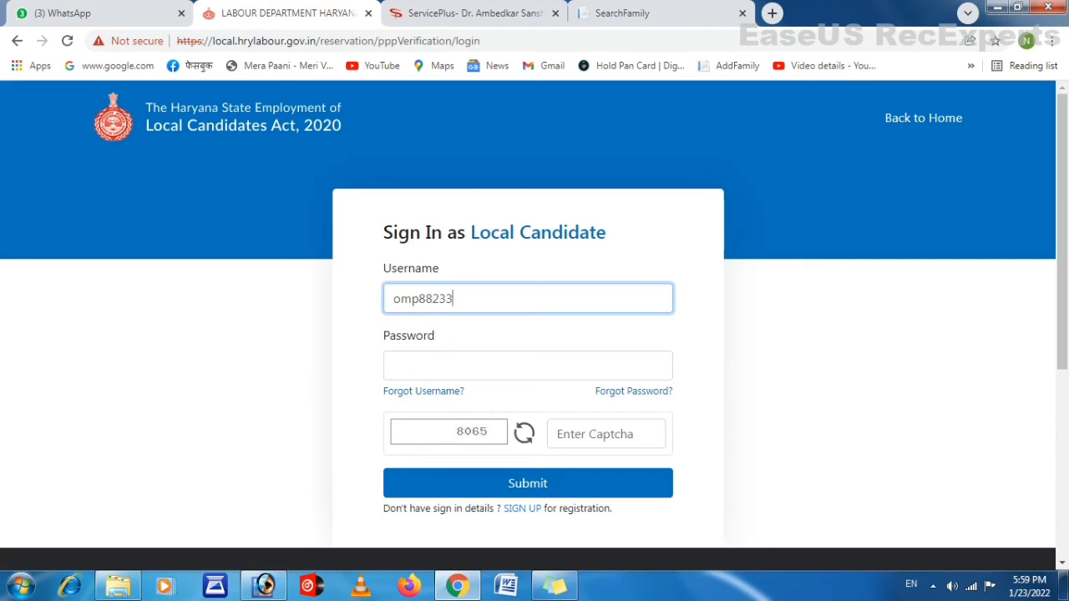
pyautogui.press('Tab')
pyautogui.write('••••')
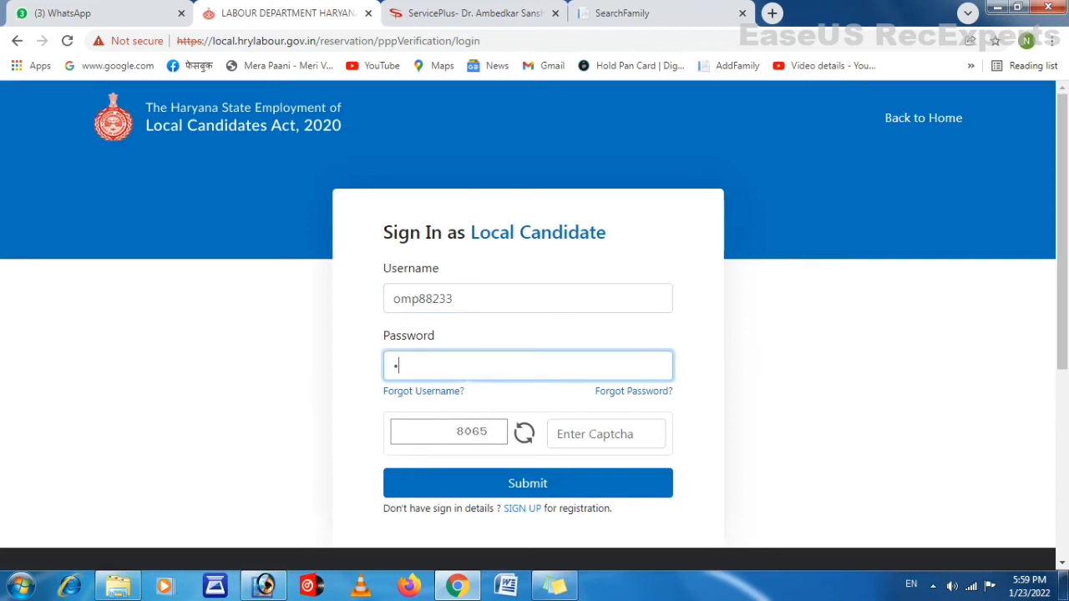
pyautogui.write('•••••')
pyautogui.press('Tab')
pyautogui.write('8')
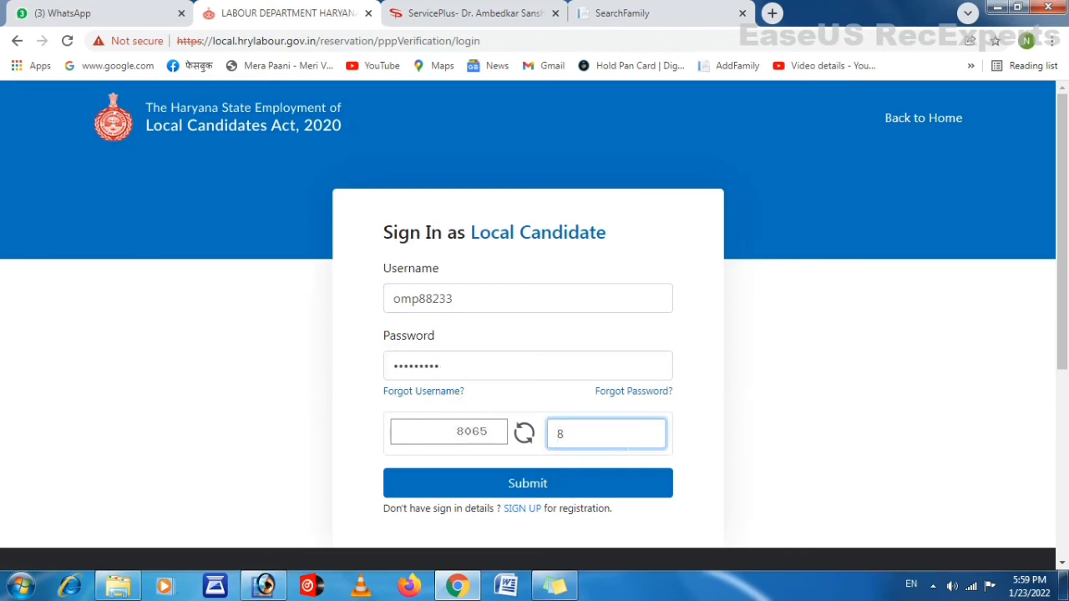
pyautogui.write('065')
pyautogui.click(583, 495)
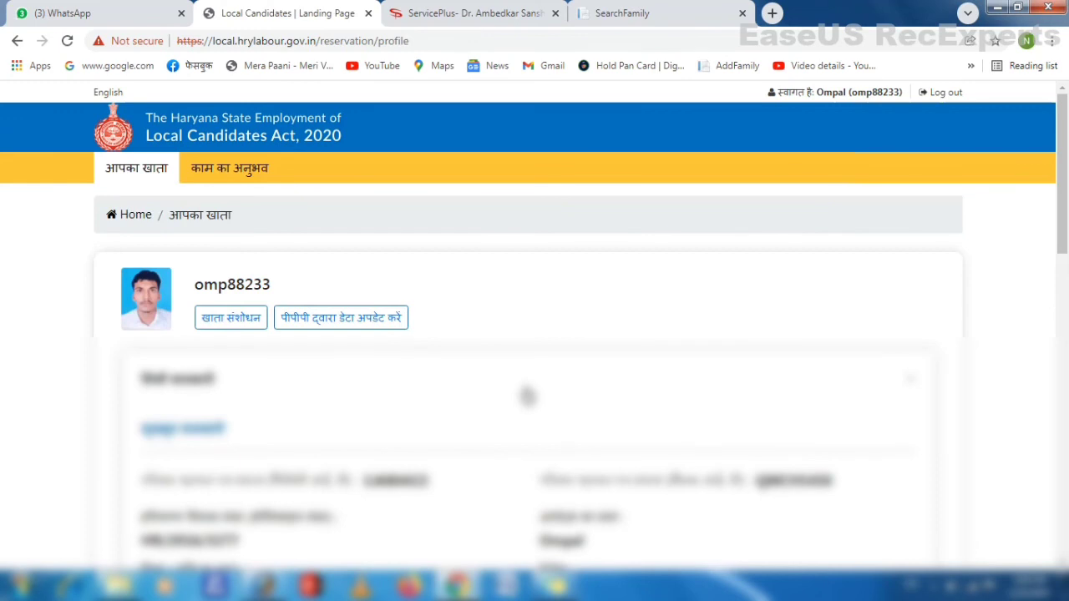
# Scroll down the profile page through the basic information to the Documents section.
pyautogui.scroll(-3, 528, 396)
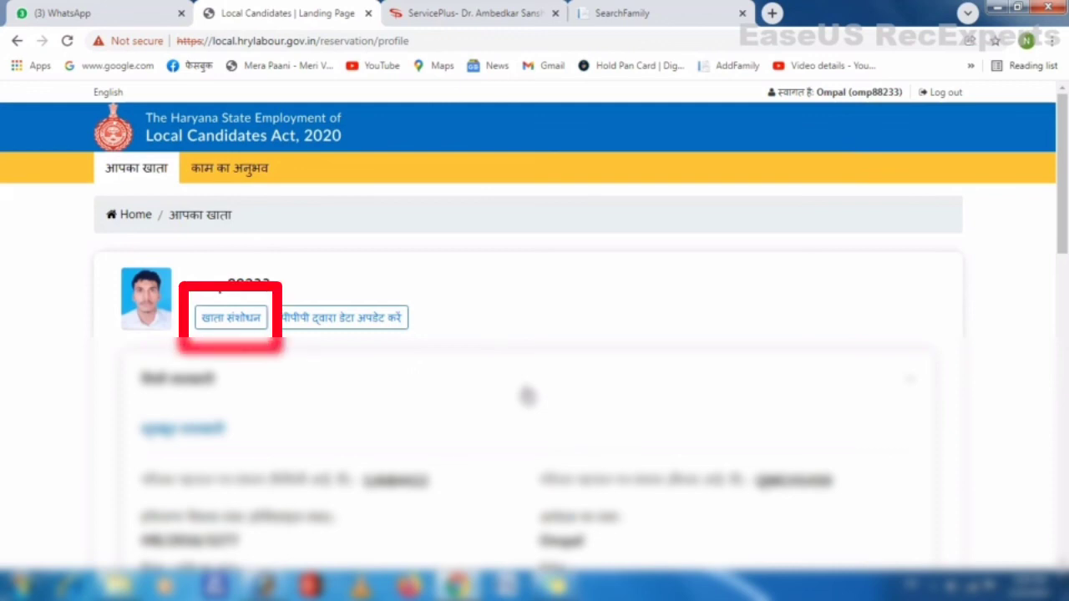
pyautogui.scroll(-9, 527, 395)
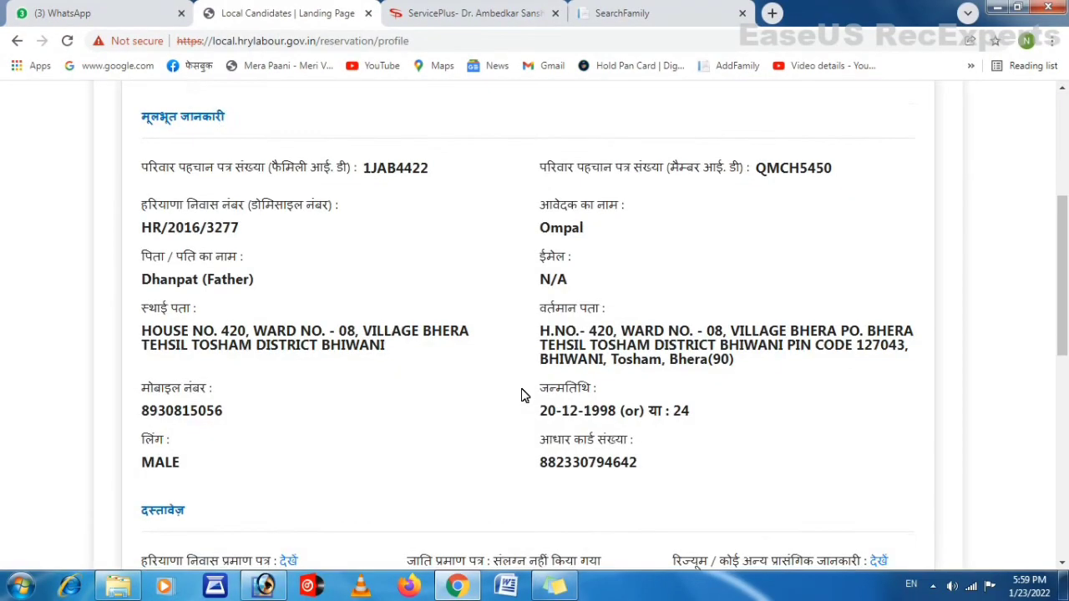